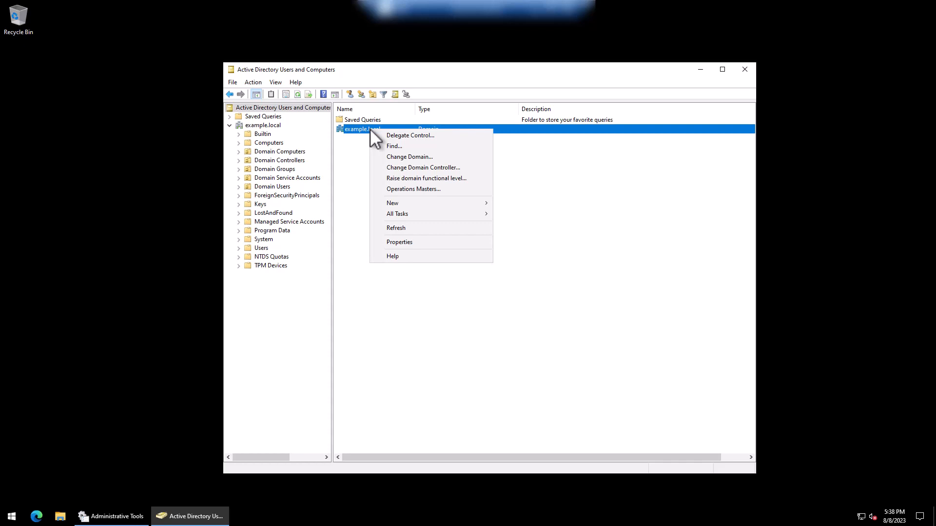
# - Create an organizational unit named AWS RDS in the example.local domain
pyautogui.moveTo(427, 206)
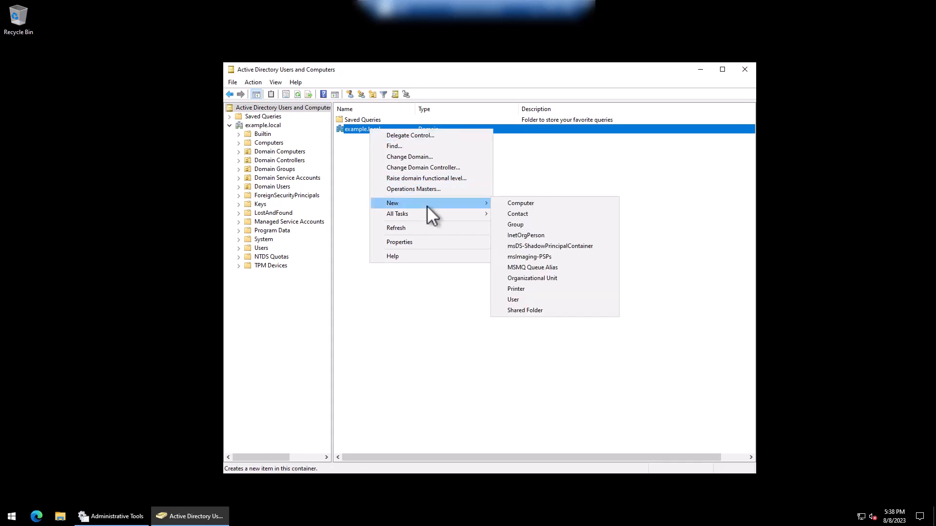
pyautogui.click(532, 279)
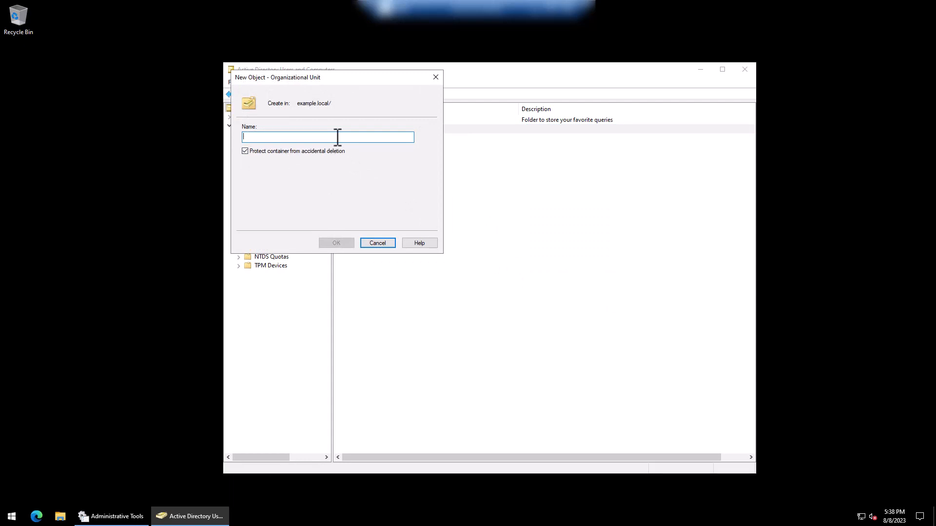
pyautogui.write('AWS')
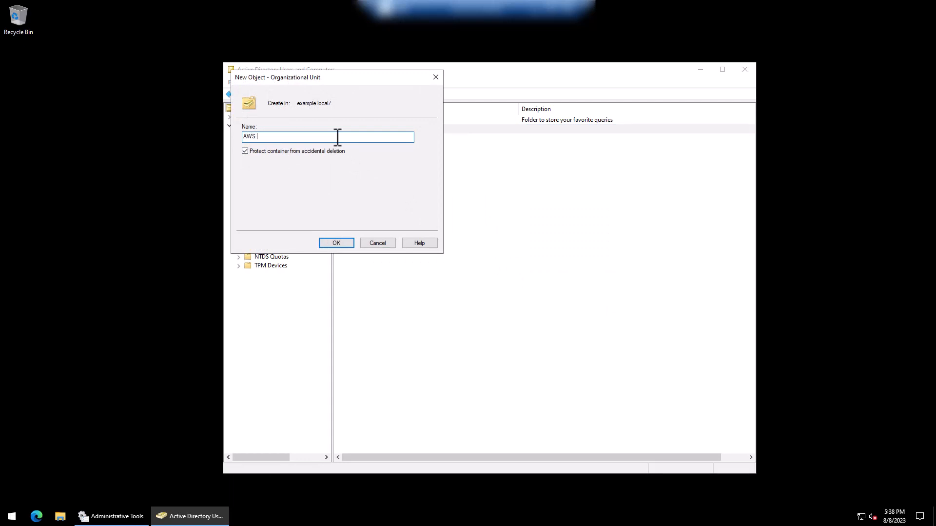
pyautogui.write(' RDS')
pyautogui.click(346, 247)
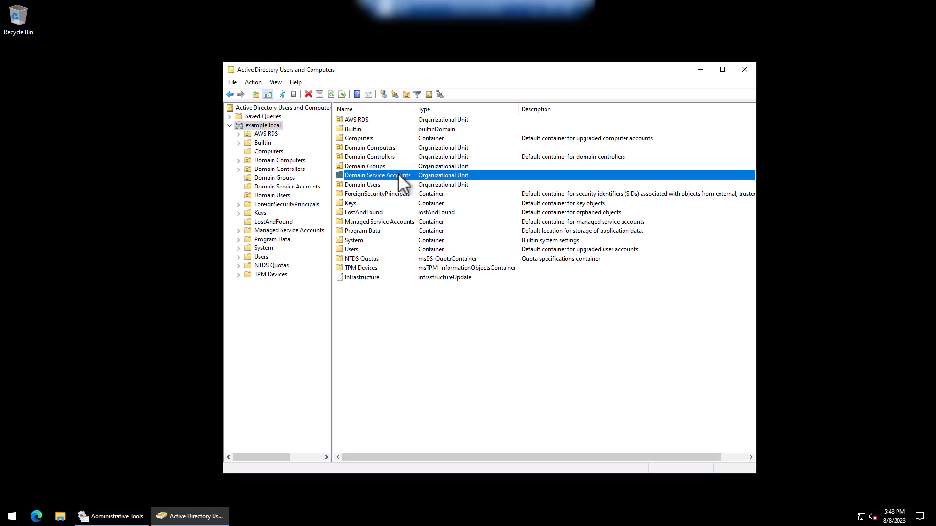
# - Start a new user in the Domain Service Accounts unit with svc_rds as both full name and user logon name
pyautogui.rightClick(398, 174)
pyautogui.moveTo(440, 214)
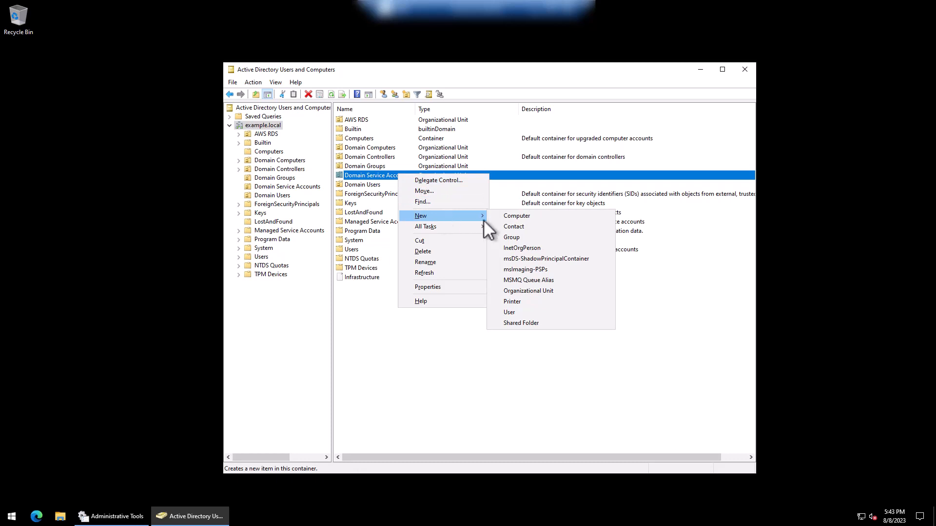
pyautogui.click(515, 315)
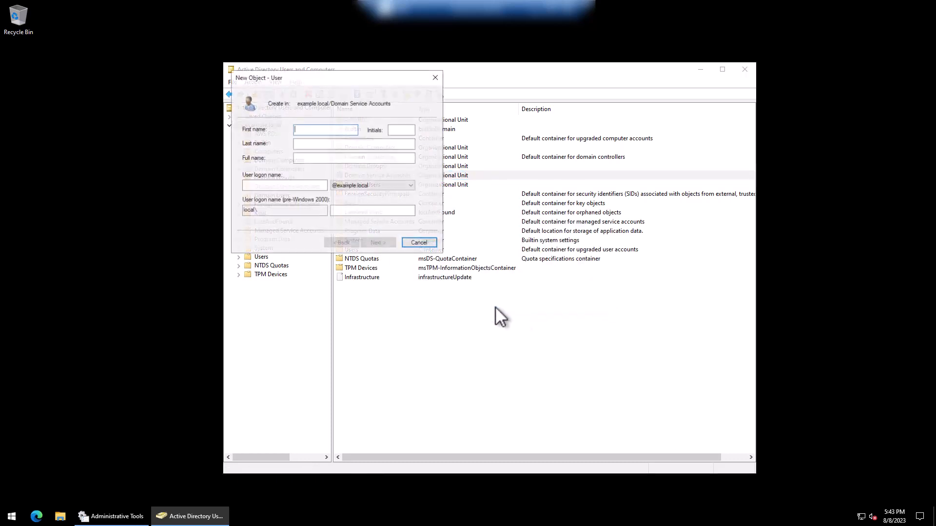
pyautogui.click(310, 157)
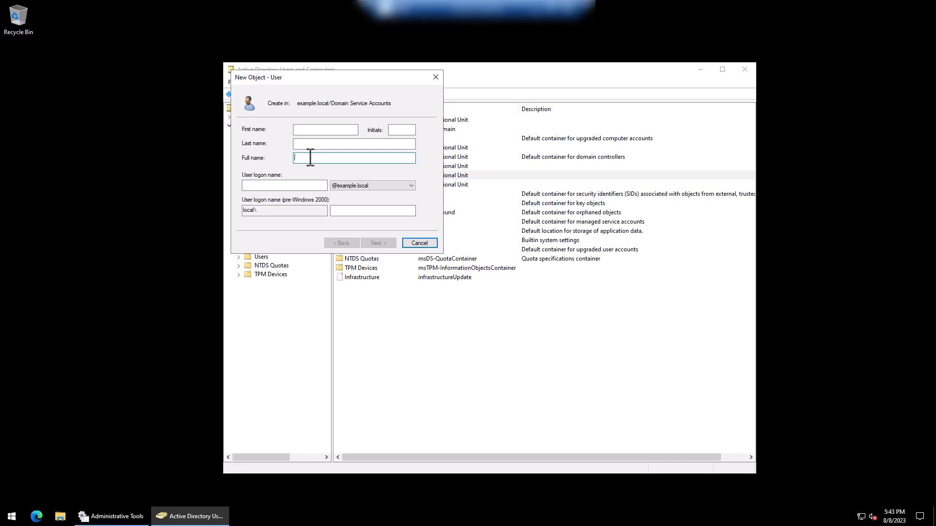
pyautogui.write('svc_rds')
pyautogui.press('Tab')
pyautogui.write('sv')
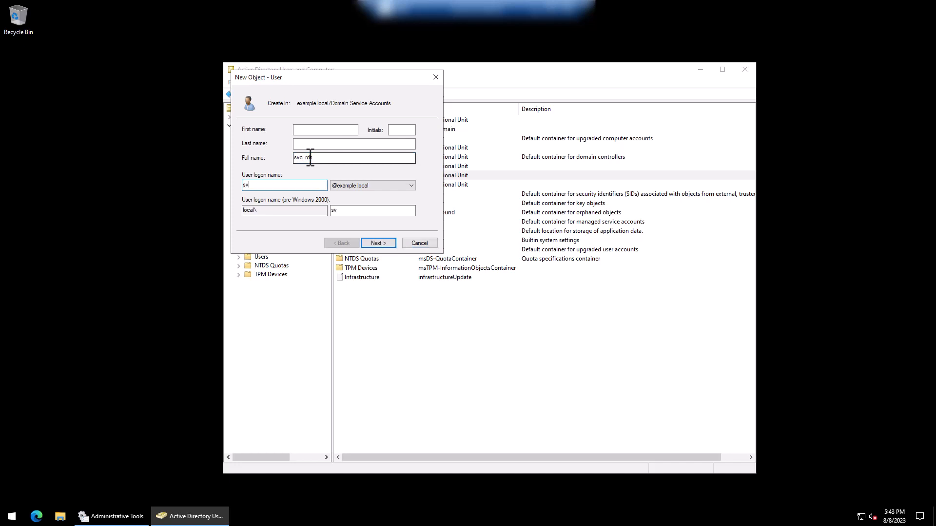
pyautogui.write('c_rds')
pyautogui.click(382, 245)
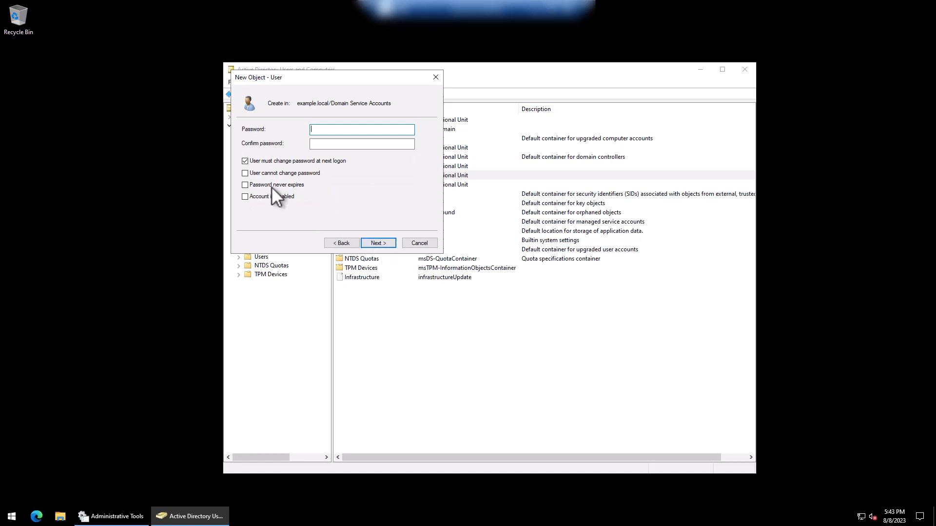
# - Enter and confirm the account password, turn off the password change at next logon, finish creating the user, and open Domain Service Accounts
pyautogui.write('••••••••••••••')
pyautogui.press('Tab')
pyautogui.write('••••••••••••••')
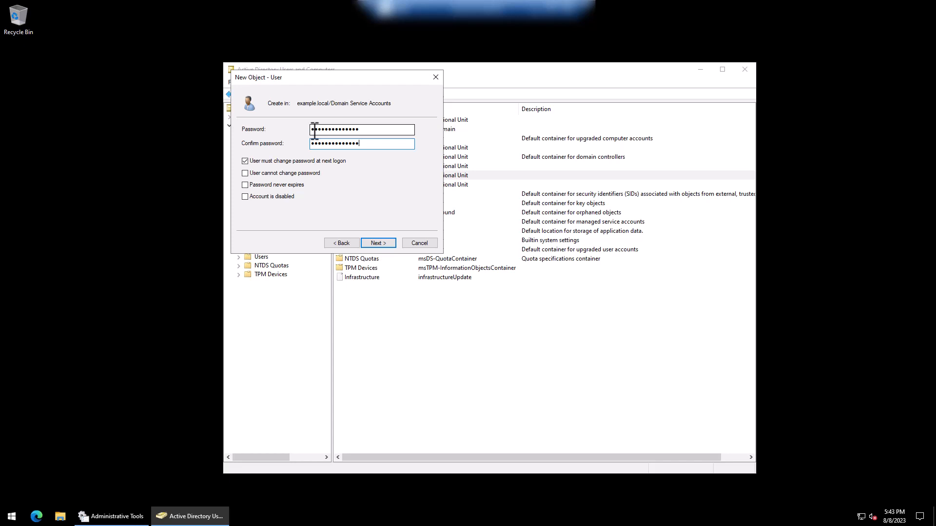
pyautogui.press('Tab')
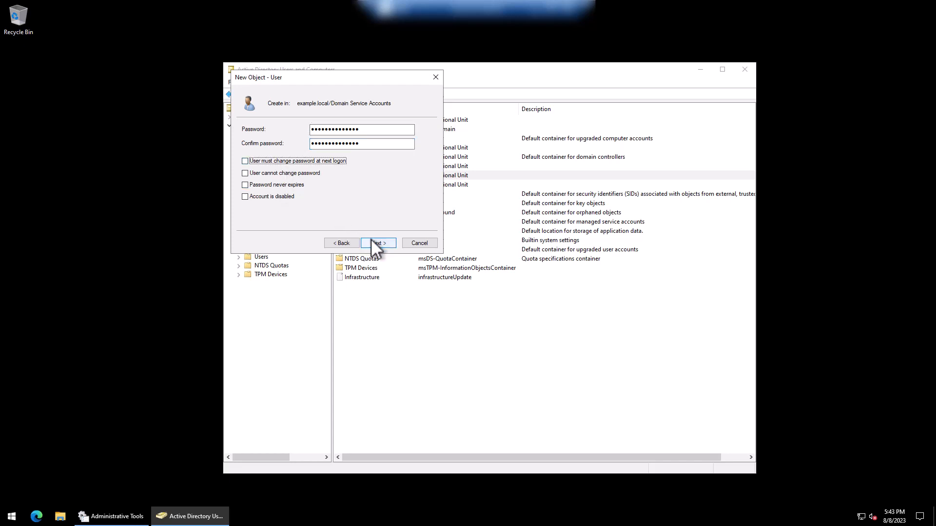
pyautogui.click(372, 242)
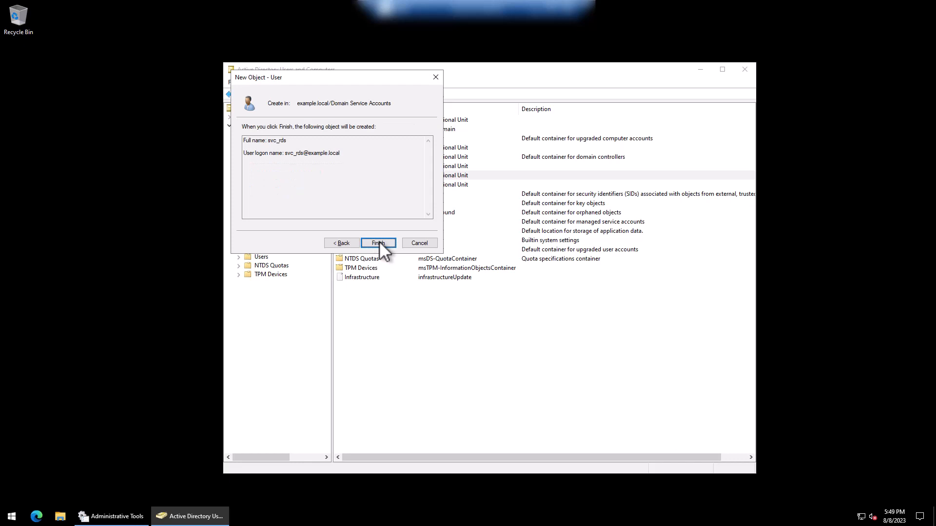
pyautogui.click(378, 242)
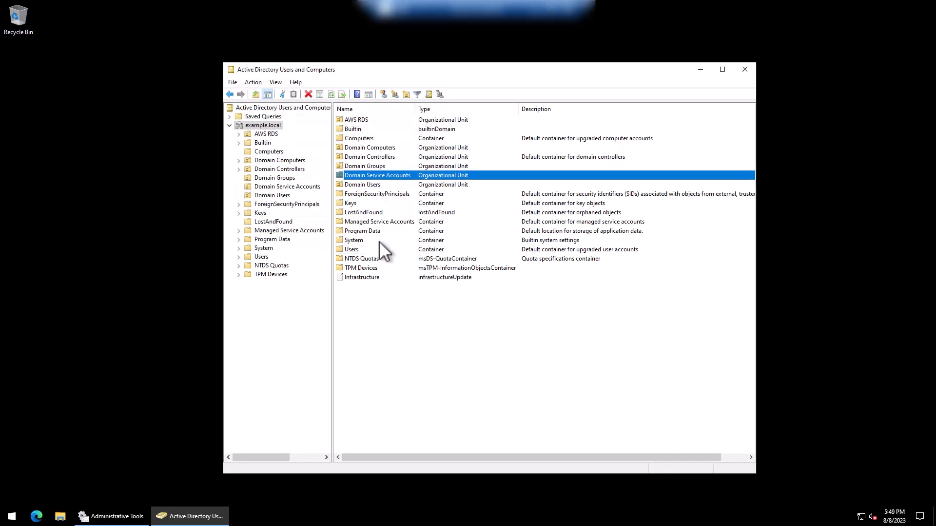
pyautogui.doubleClick(378, 176)
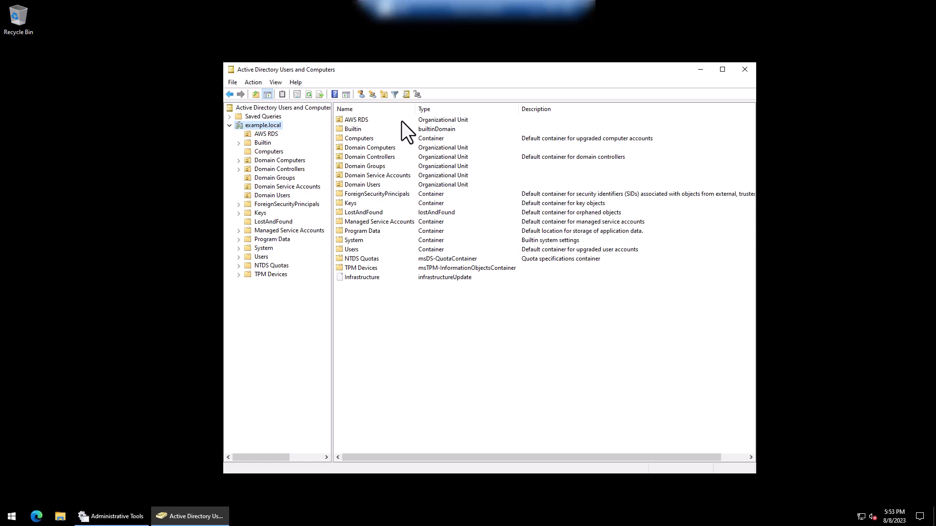
# - Start delegating control of the AWS RDS organizational unit and add svc_rds as the delegated user
pyautogui.rightClick(394, 120)
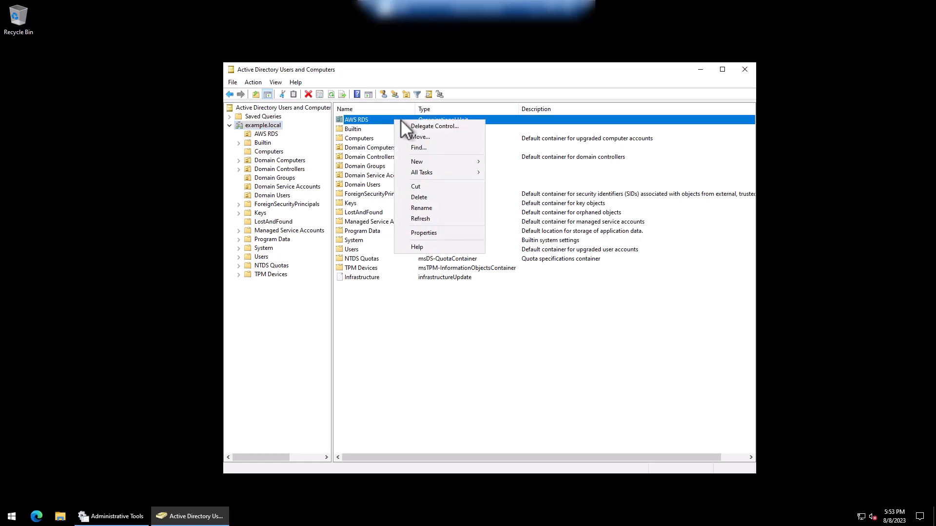
pyautogui.click(418, 126)
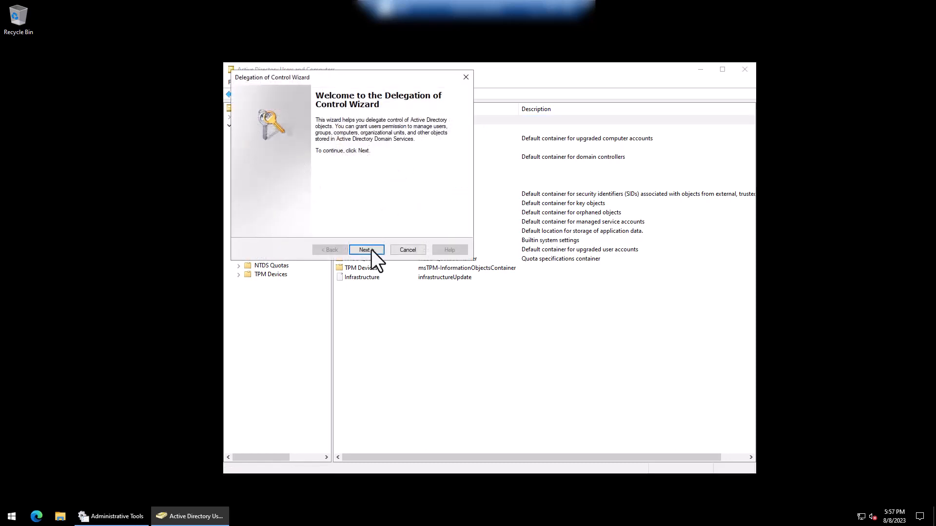
pyautogui.click(372, 250)
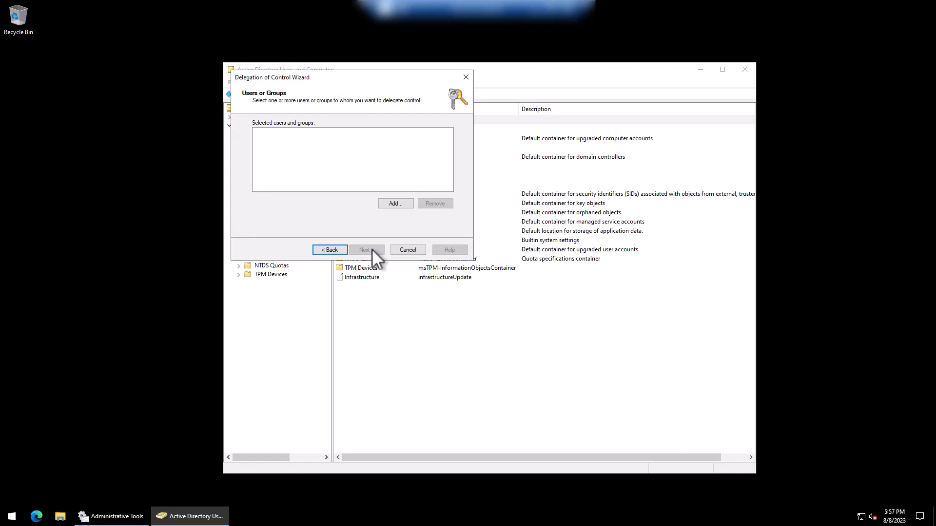
pyautogui.click(388, 207)
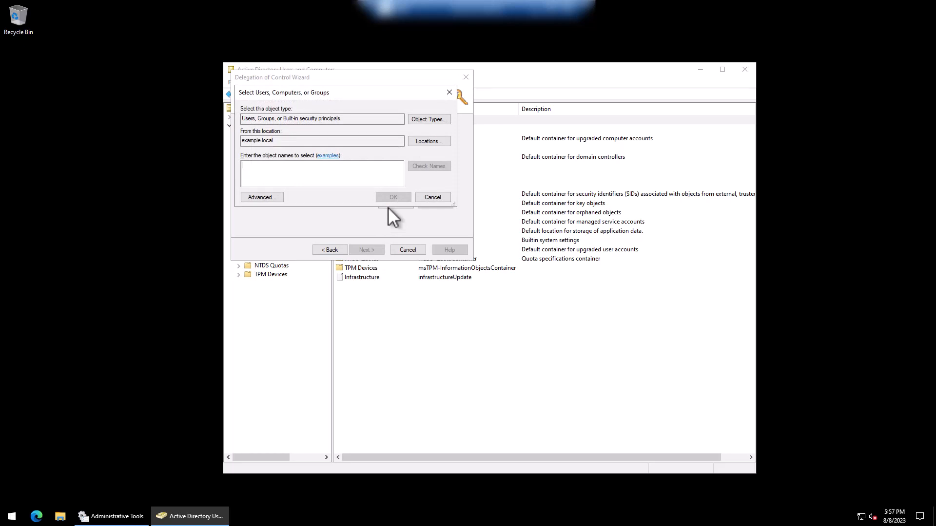
pyautogui.write('svc_')
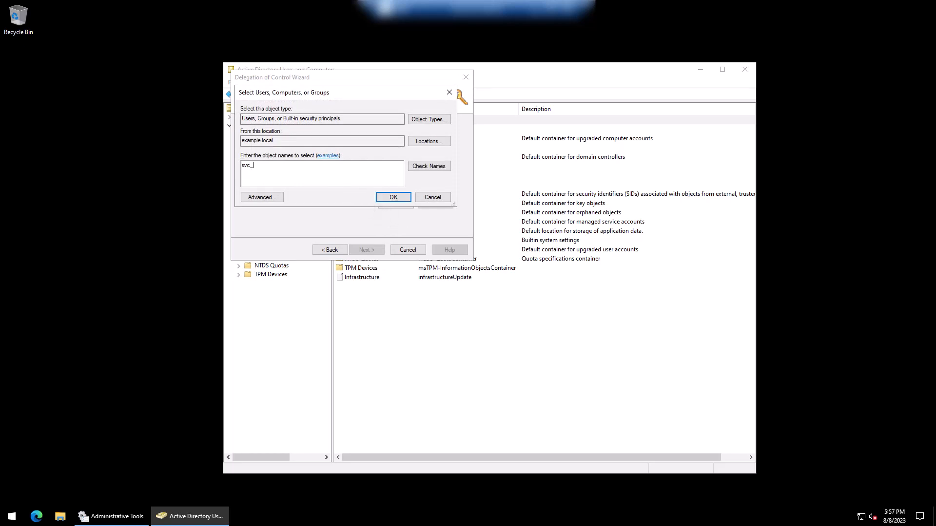
pyautogui.write('rds')
pyautogui.click(429, 168)
pyautogui.click(393, 198)
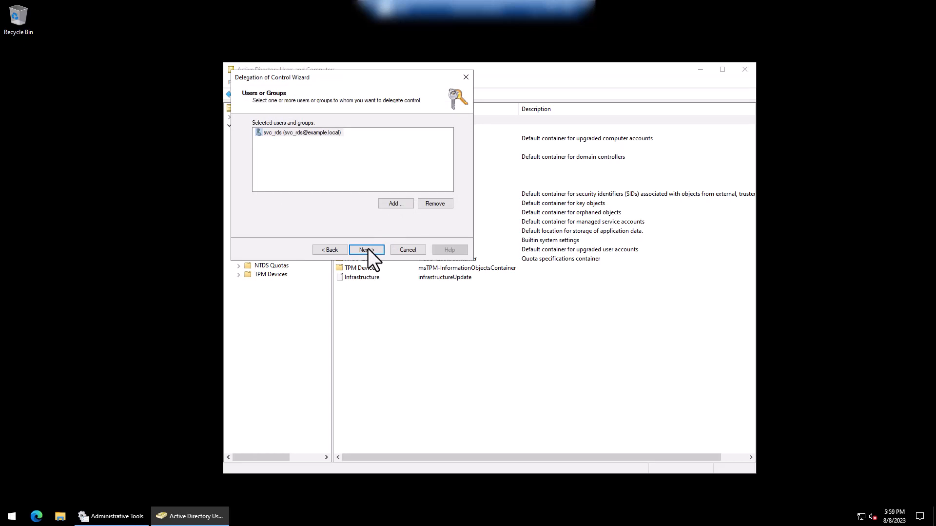
pyautogui.click(368, 249)
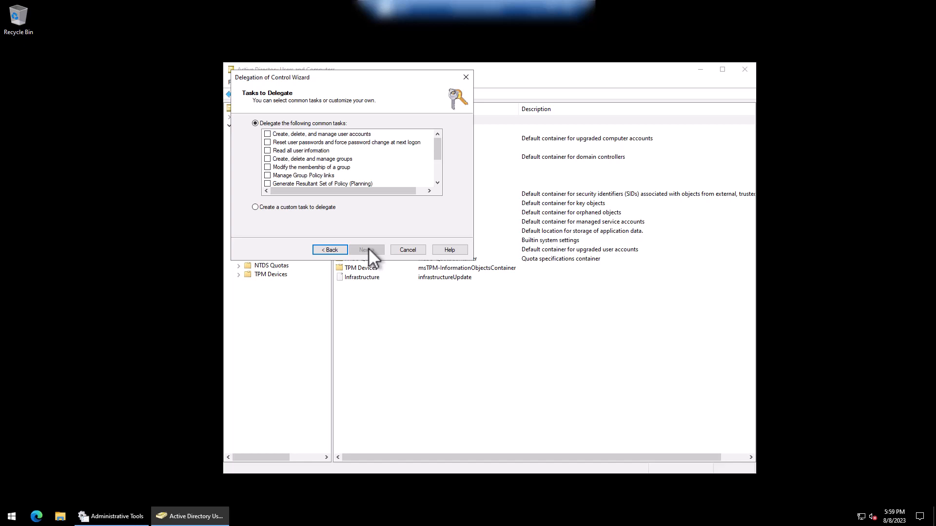
# - Choose a custom task limited to Computer objects, allowing selected objects to be created and deleted in this folder
pyautogui.click(329, 204)
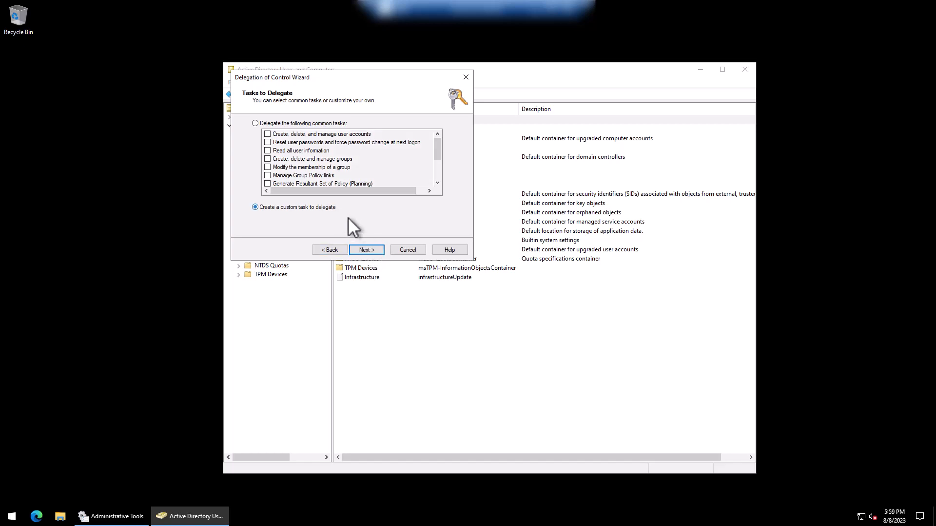
pyautogui.click(373, 251)
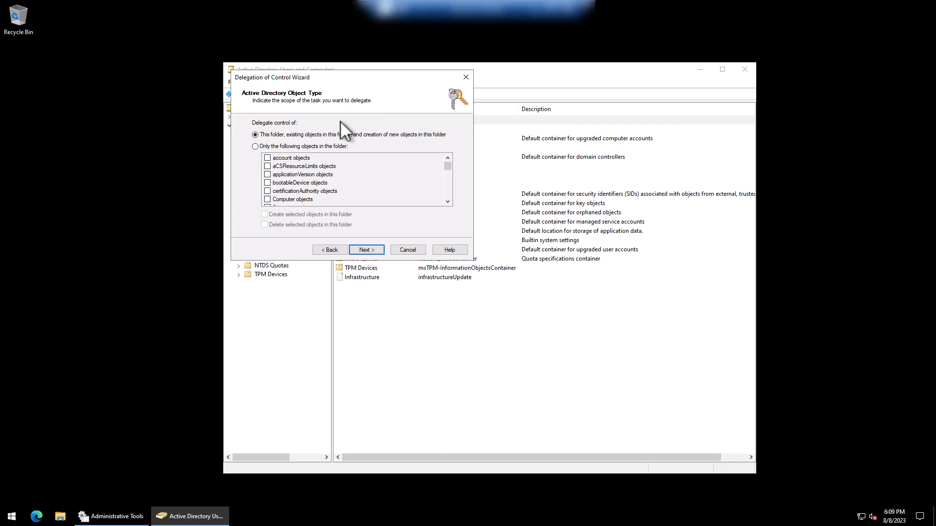
pyautogui.click(285, 144)
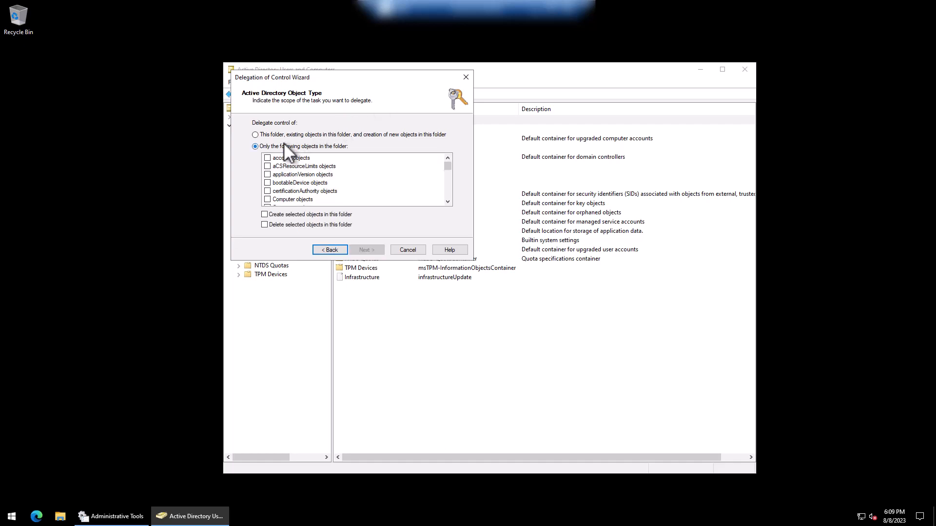
pyautogui.click(267, 198)
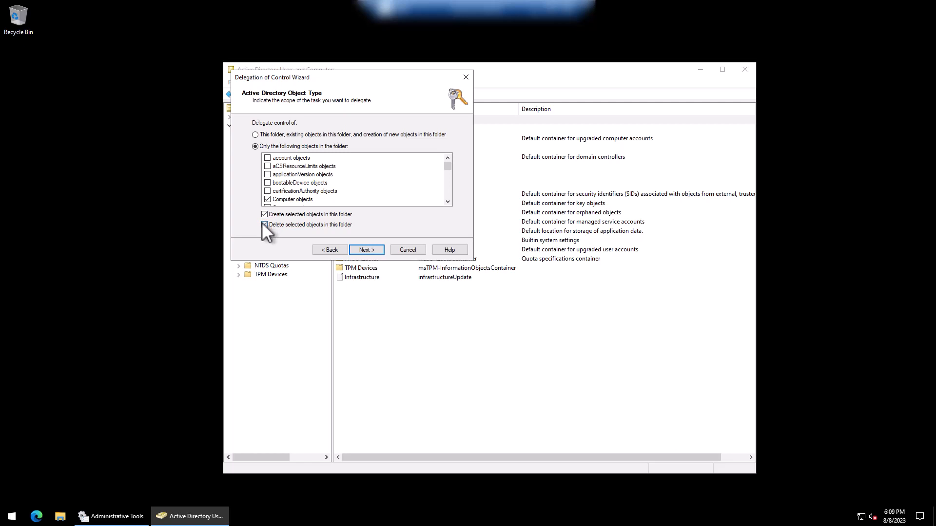
pyautogui.click(369, 250)
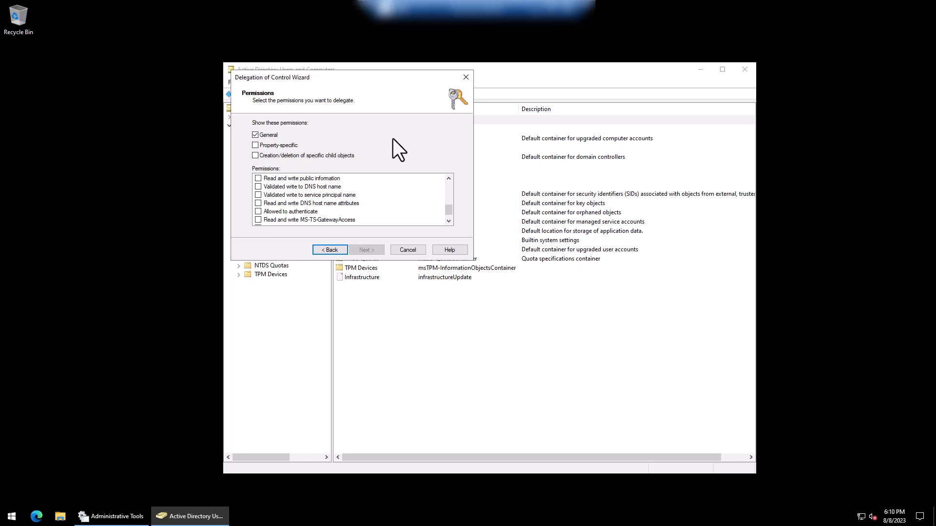
# - Grant the delegated Validated write to DNS host name permission and continue the delegation
pyautogui.click(257, 187)
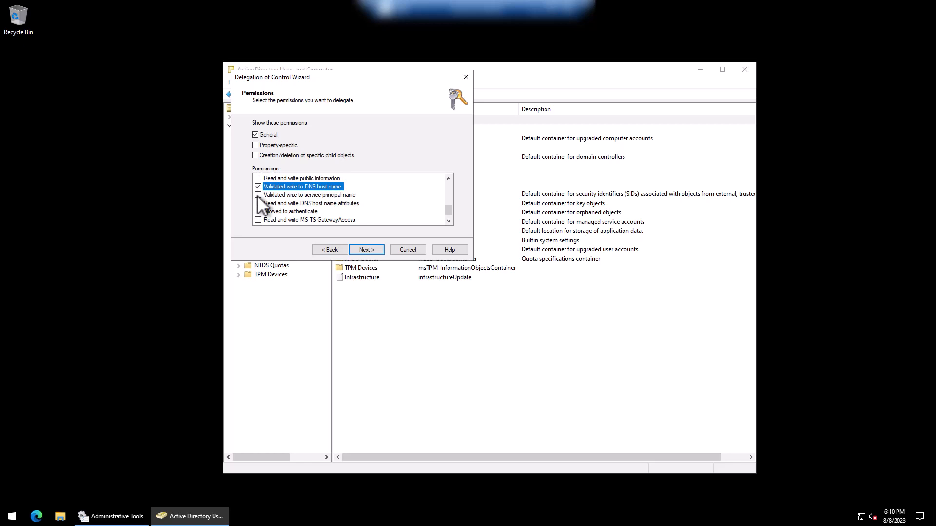
pyautogui.click(365, 247)
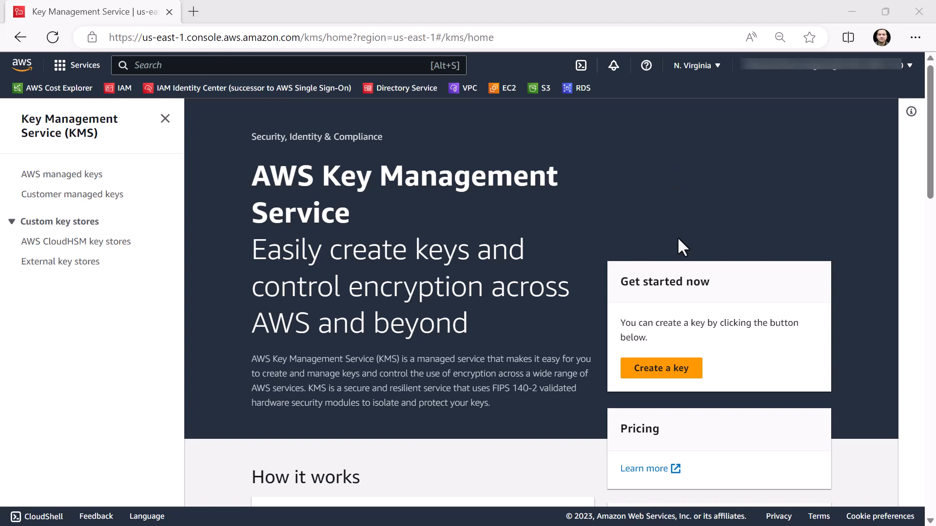
# - In AWS Key Management Service, start creating a key with the Symmetric type and Encrypt and decrypt usage
pyautogui.click(662, 373)
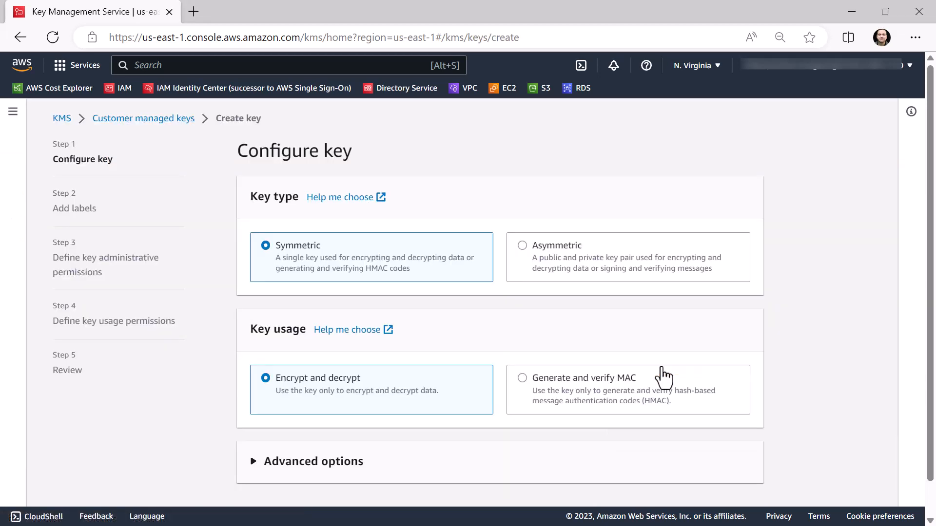
pyautogui.moveTo(930, 156); pyautogui.dragTo(930, 187)
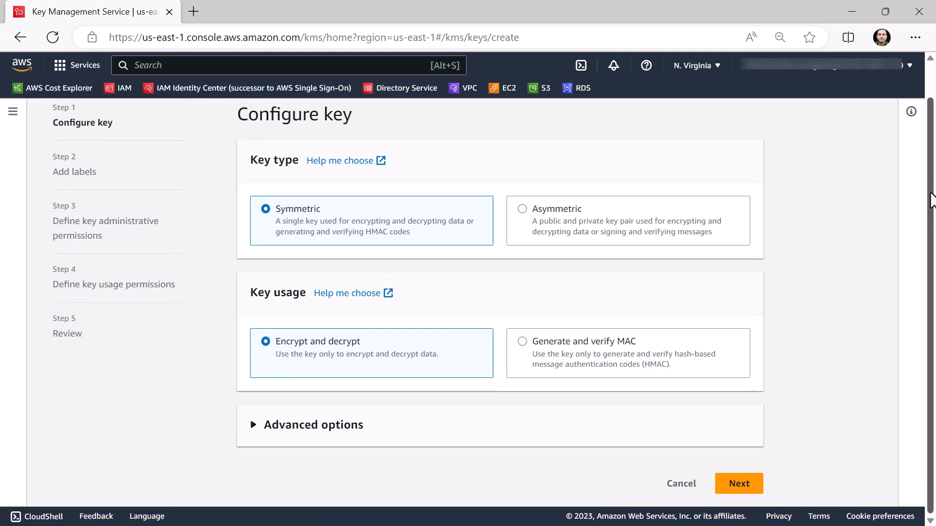
pyautogui.click(739, 484)
# - Set the key's alias to rds-selfmanaged-ad and continue without a description or tags
pyautogui.click(381, 231)
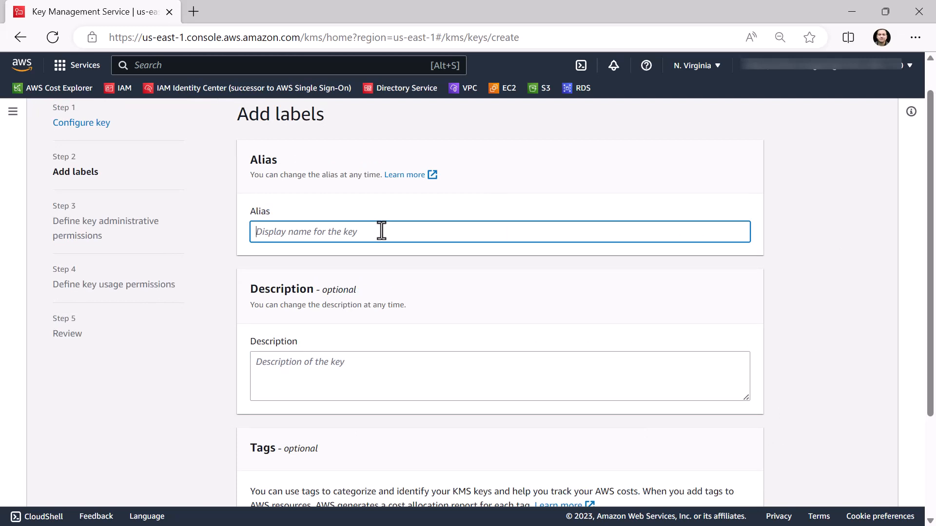
pyautogui.write('rds-selfma')
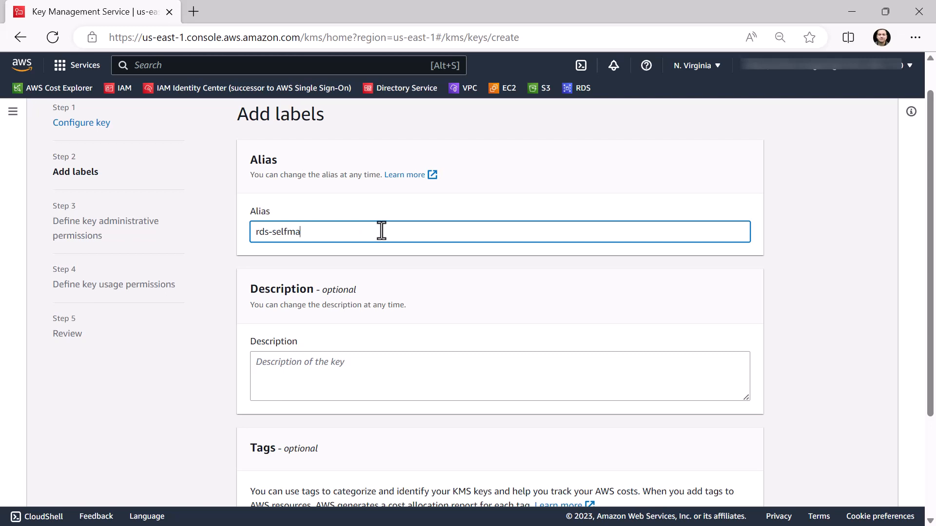
pyautogui.write('naged-ad')
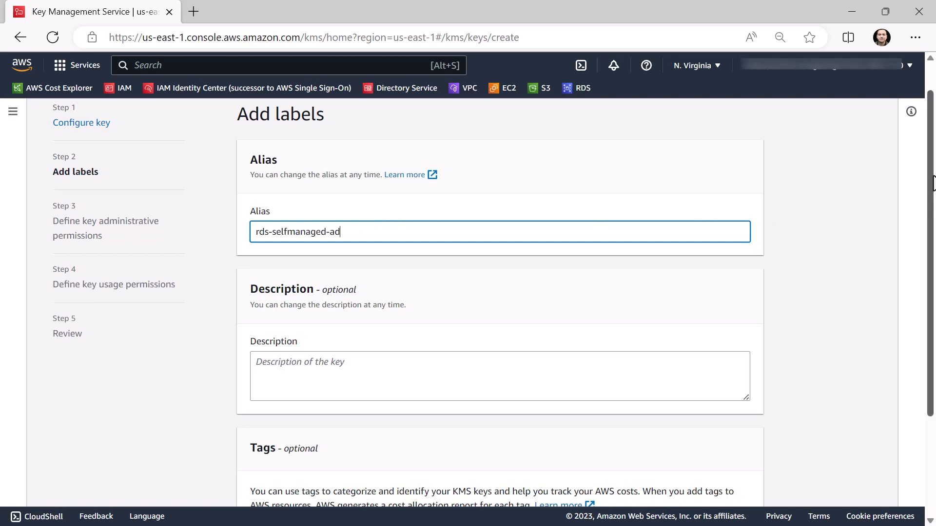
pyautogui.moveTo(934, 183); pyautogui.dragTo(935, 325)
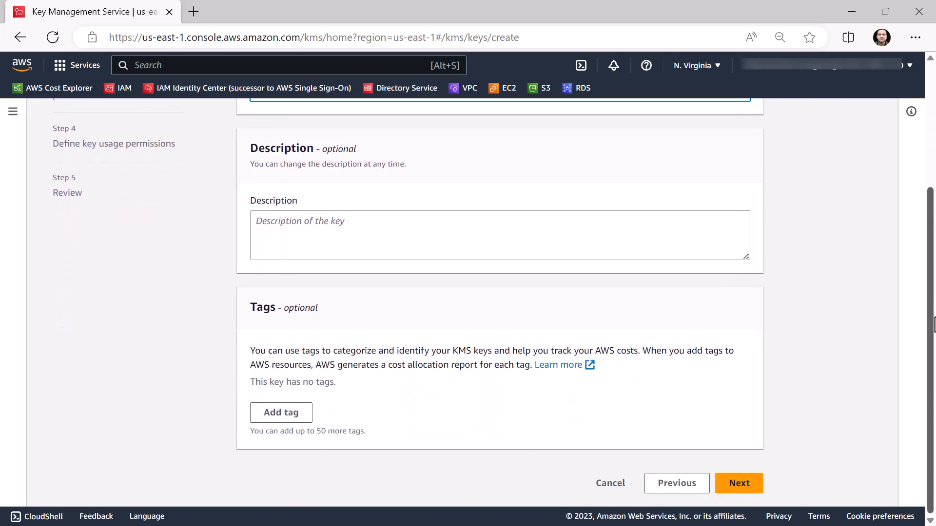
pyautogui.click(755, 486)
# - Filter the key administrators, assign the first matching role, and keep key deletion by administrators allowed
pyautogui.click(305, 250)
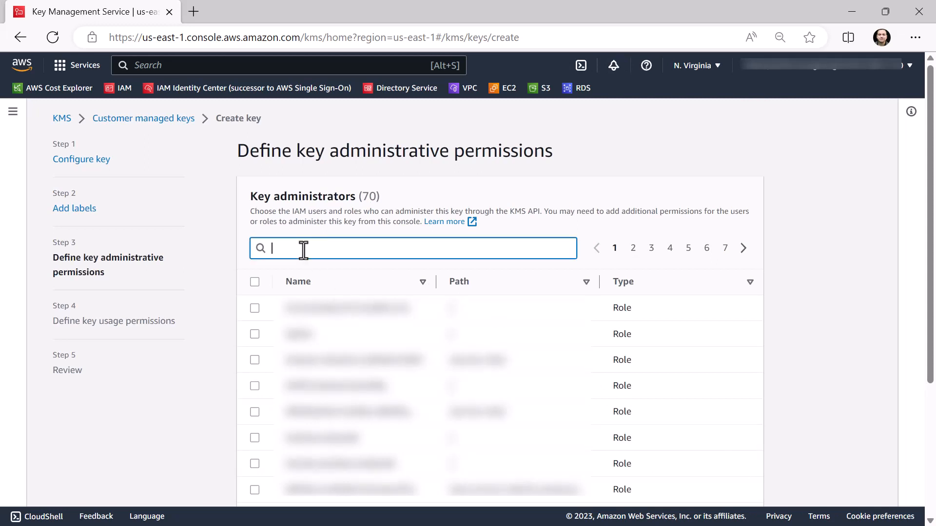
pyautogui.write('a')
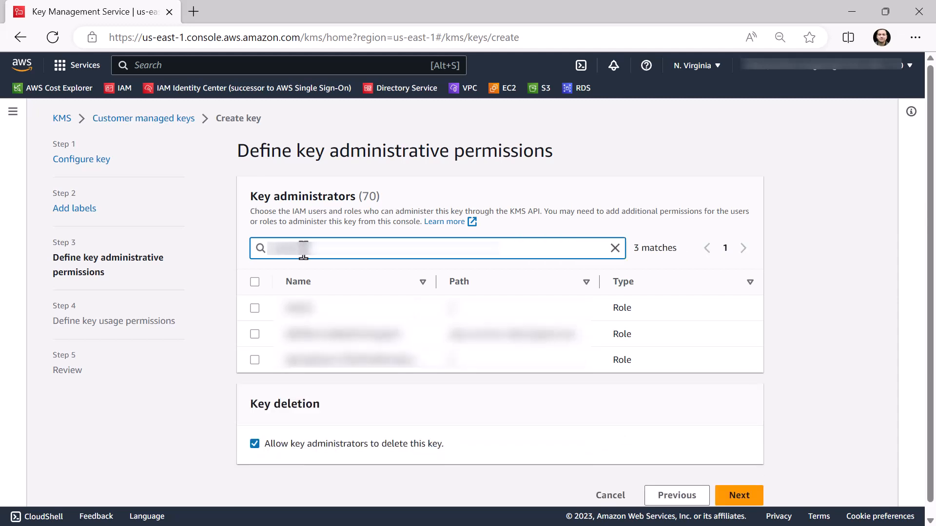
pyautogui.click(254, 308)
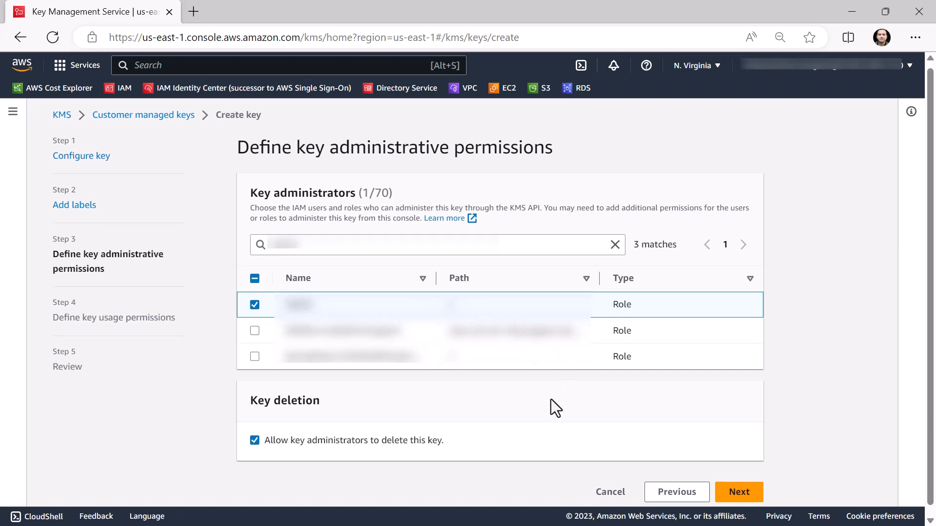
pyautogui.scroll(-1, 551, 400)
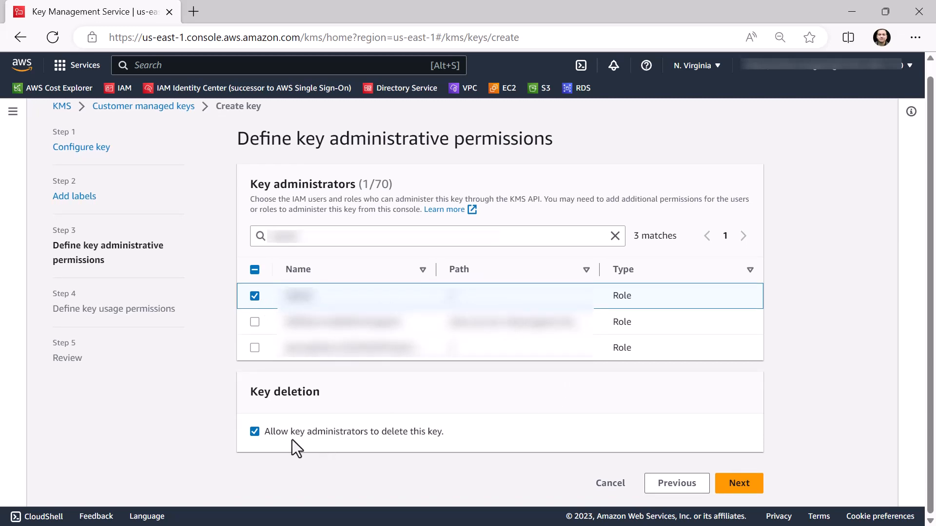
pyautogui.click(739, 483)
# - Filter the key users, grant the first matching role use of the key, and continue without other AWS accounts
pyautogui.click(367, 225)
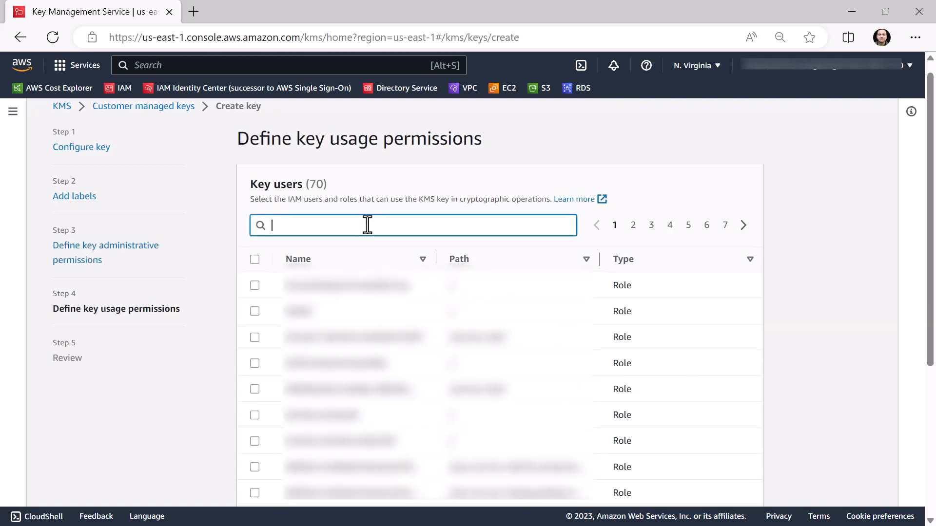
pyautogui.hotkey('ctrl', 'v')
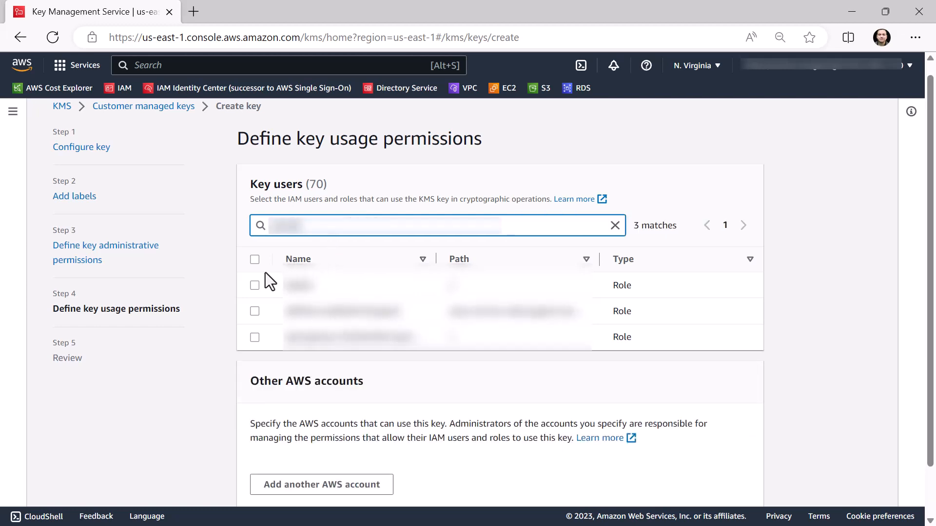
pyautogui.click(256, 286)
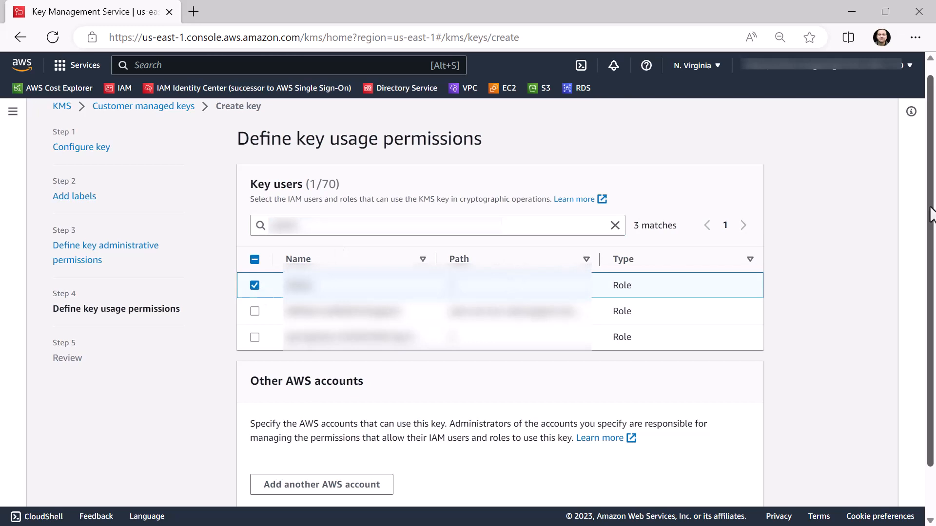
pyautogui.moveTo(929, 210); pyautogui.dragTo(930, 266)
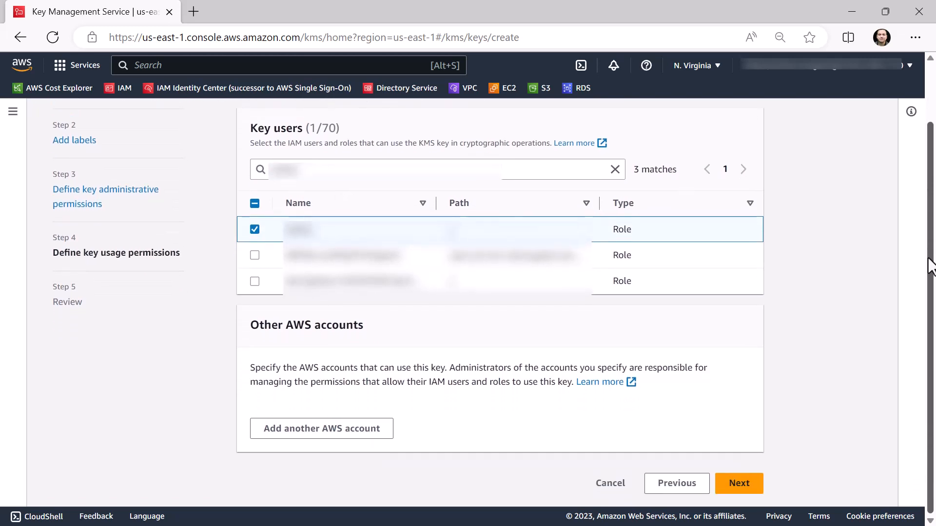
pyautogui.click(746, 480)
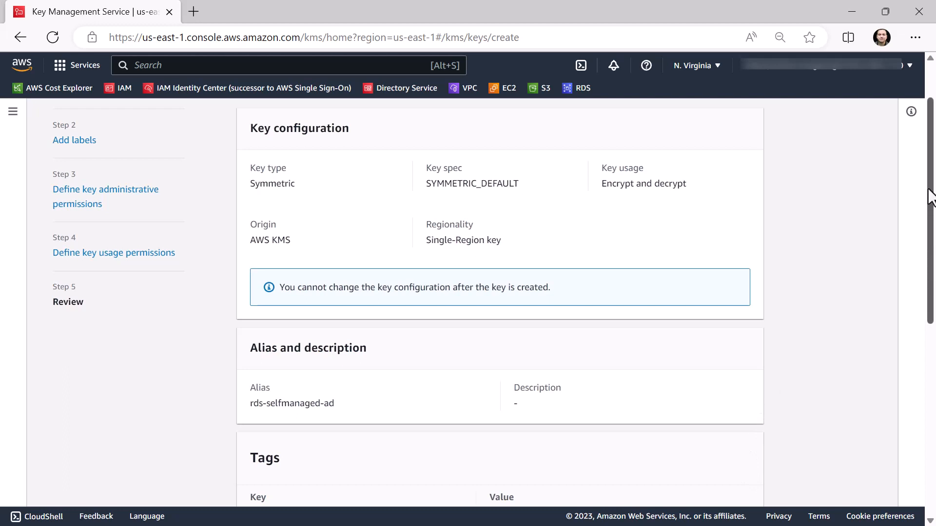
# - Append an "Allow use of the KMS key on behalf of RDS" statement granting rds.amazonaws.com kms:Decrypt to the key policy and finish creating the key
pyautogui.scroll(-2, 929, 210)
pyautogui.moveTo(929, 214); pyautogui.dragTo(928, 383)
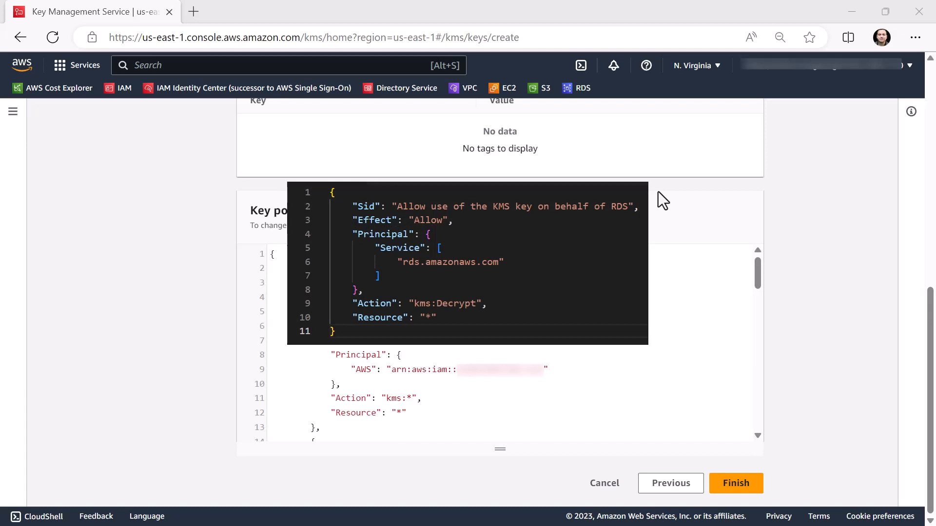
pyautogui.moveTo(757, 265); pyautogui.dragTo(755, 406)
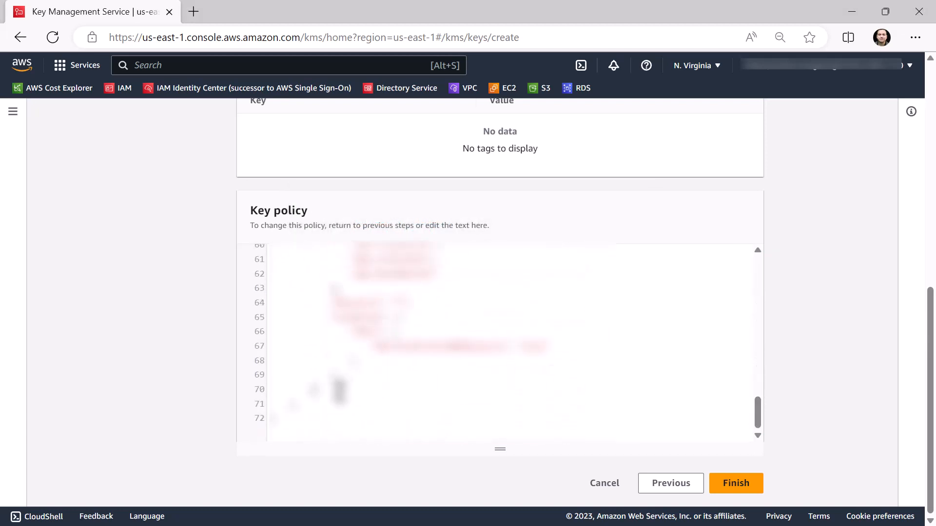
pyautogui.click(337, 392)
pyautogui.write(',')
pyautogui.press('Return')
pyautogui.write('{     "Sid": "Allow use of the KMS key on behalf of RDS",     "Effect": "Allow",     "Principal": {         "Service": [             "rds.amazonaws.com"         ]     },     "Action": "kms:Decrypt",     "Resource": "*" }')
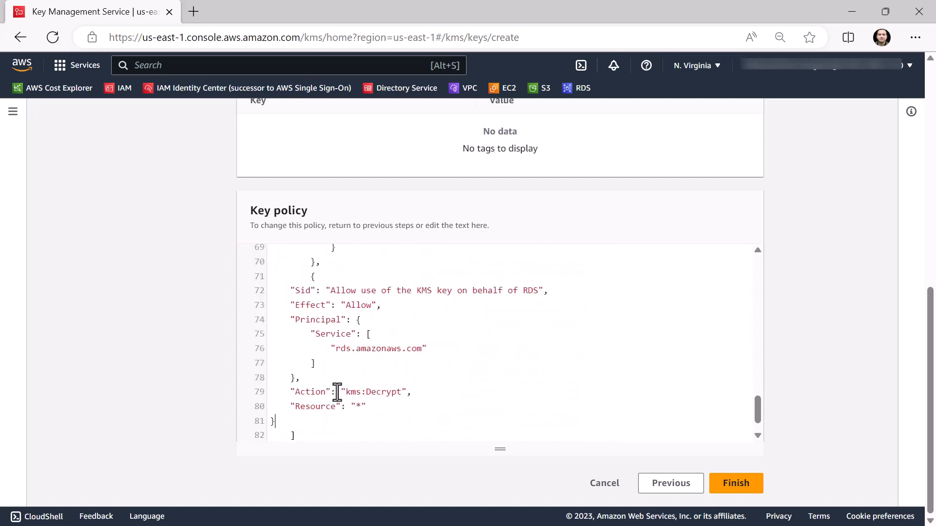
pyautogui.click(726, 491)
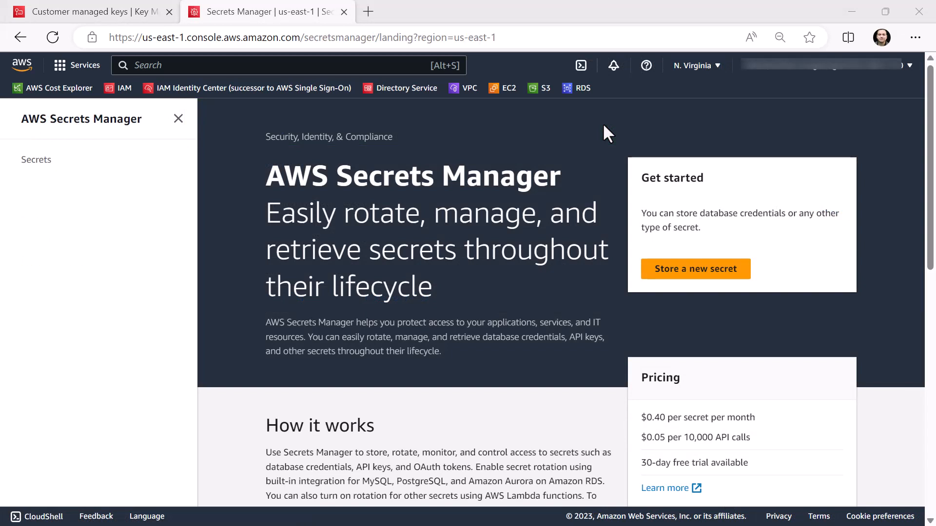
# - In AWS Secrets Manager, start storing a new secret of the type Other type of secret
pyautogui.click(698, 271)
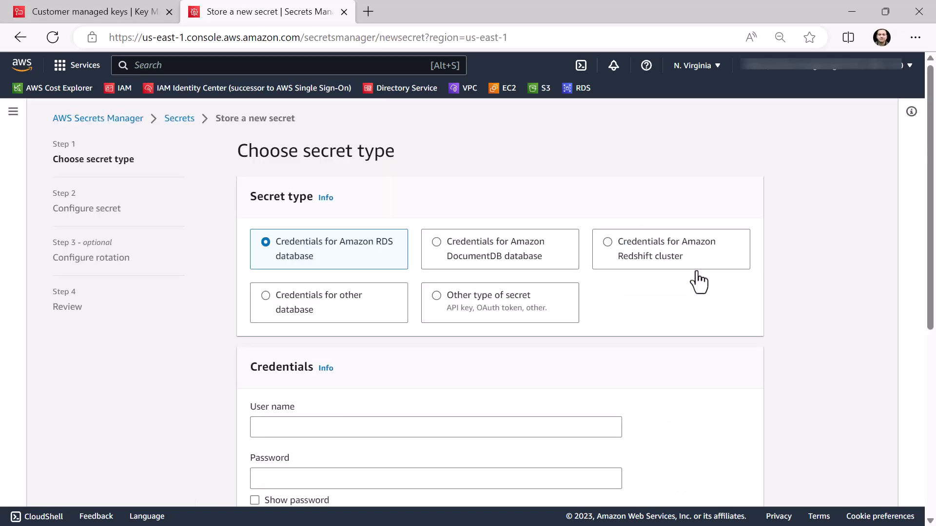
pyautogui.click(511, 293)
pyautogui.scroll(-4, 510, 294)
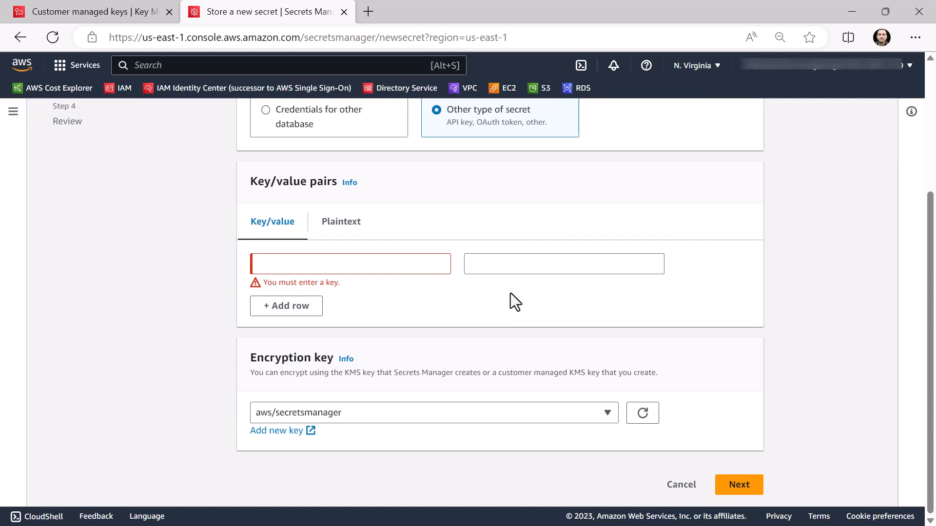
# - Enter the key CUSTOMER_MANAGED_ACTIVE_DIRECTORY_USERNAME with the value svc_rds
pyautogui.click(336, 265)
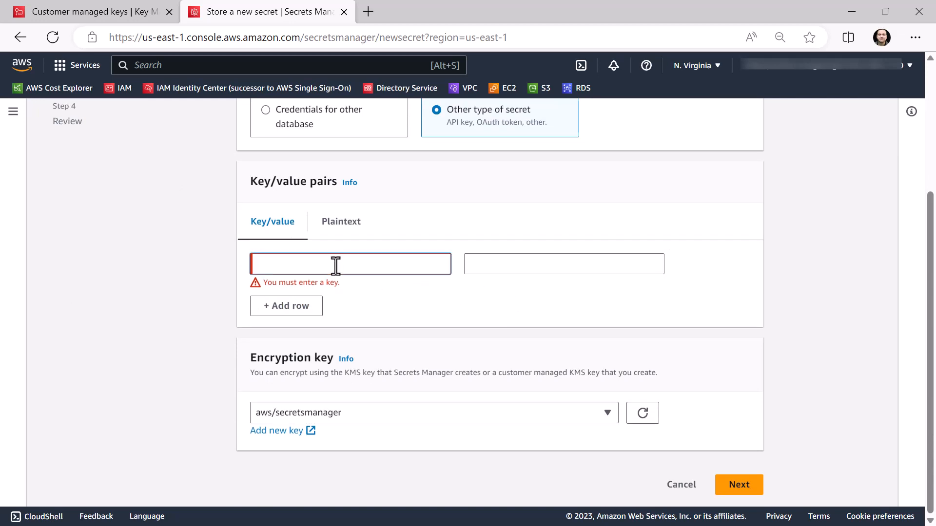
pyautogui.write('CUSTOMER_MANA')
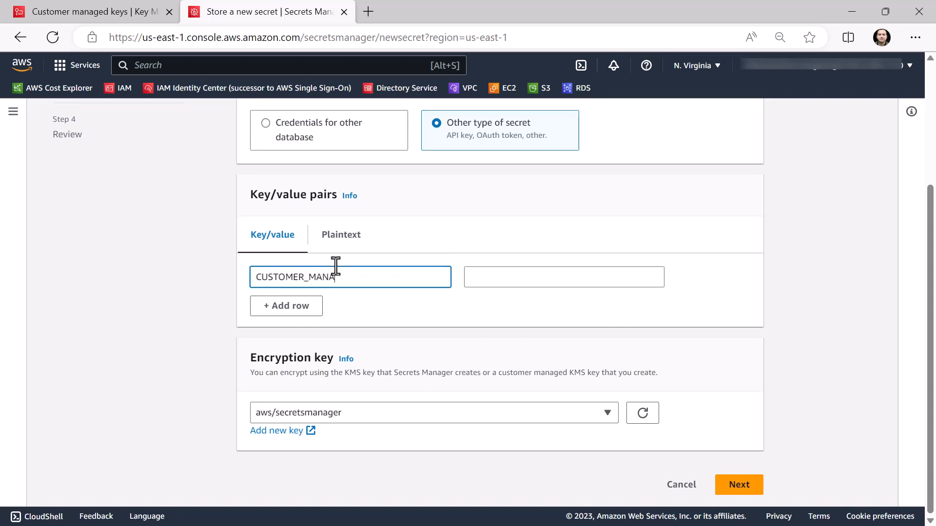
pyautogui.write('GED_ACTIVE_DIRECTORY_USERNAME')
pyautogui.press('Tab')
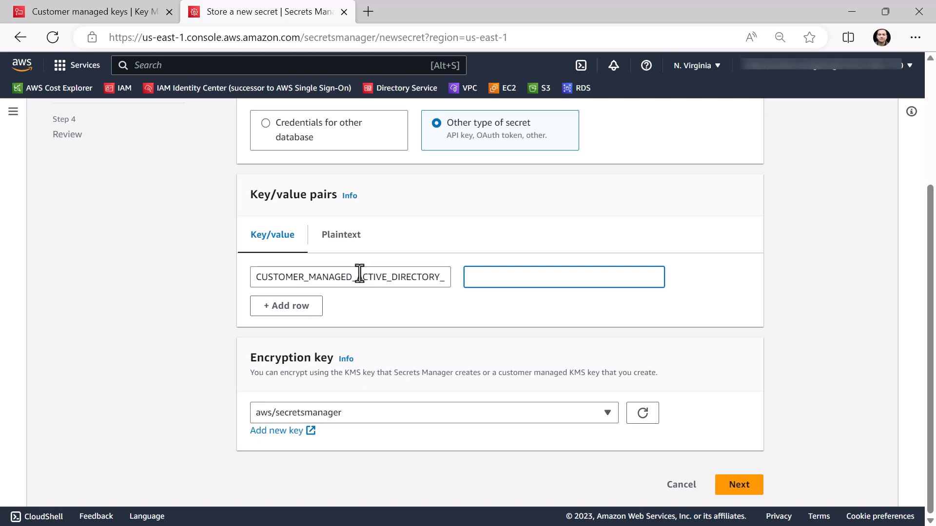
pyautogui.write('svc_rds')
# - Add a second pair with the key CUSTOMER_MANAGED_ACTIVE_DIRECTORY_PASSWORD and enter the service account's password as its value
pyautogui.click(291, 305)
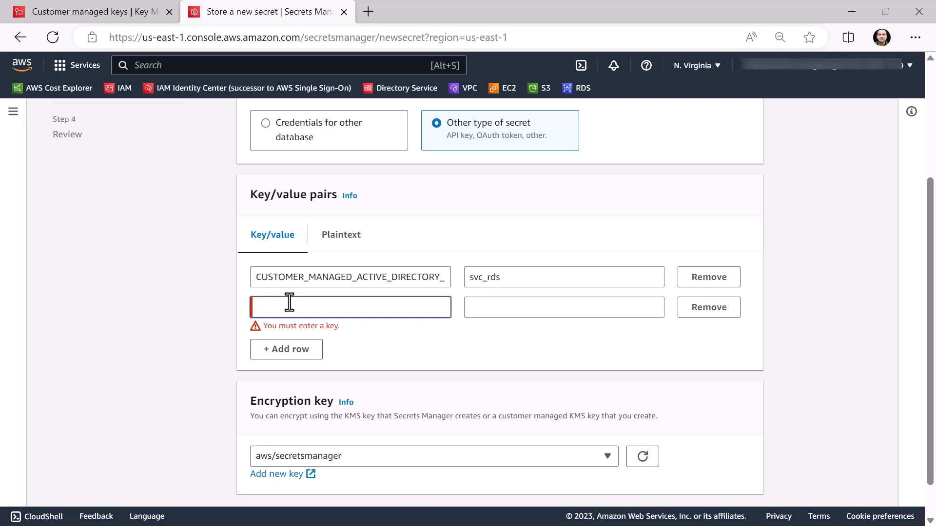
pyautogui.write('CUSTOMER_MANAGED')
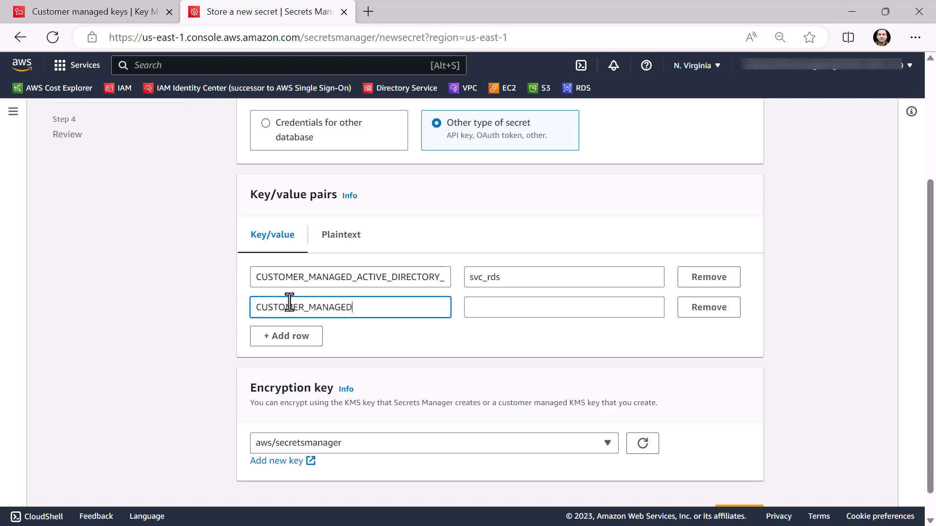
pyautogui.write('_ACTIVE_DIRECTORY_PASSWORD')
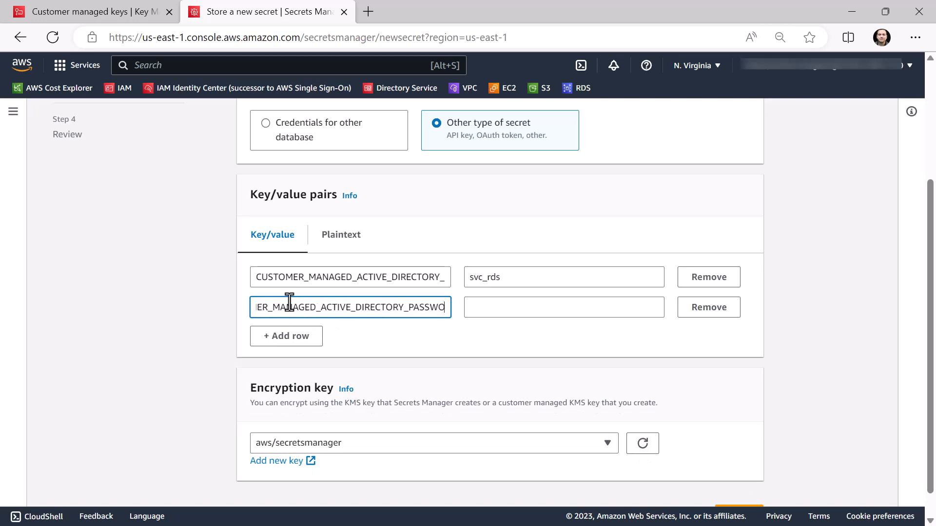
pyautogui.click(485, 312)
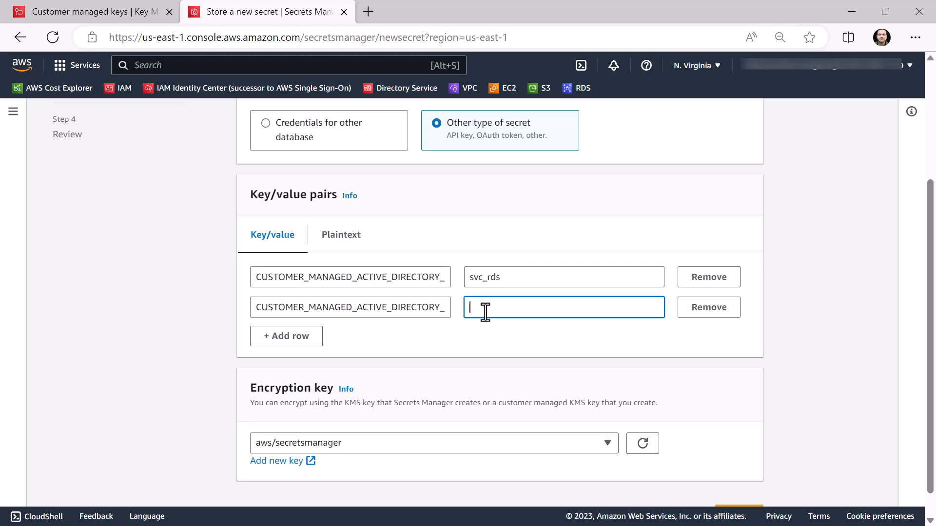
pyautogui.write('•••••••••••••')
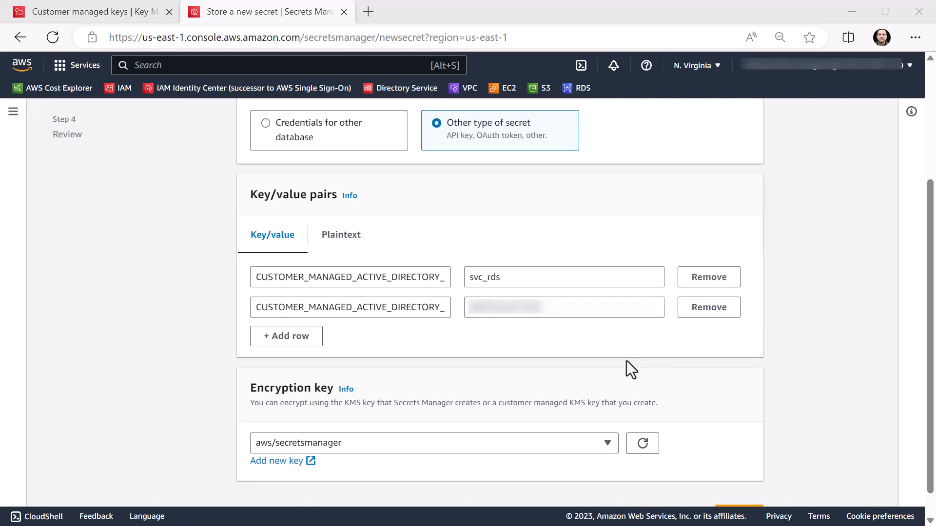
# - Encrypt the secret with the rds-selfmanaged-ad key and name it secret-rds
pyautogui.scroll(-1, 626, 361)
pyautogui.click(608, 413)
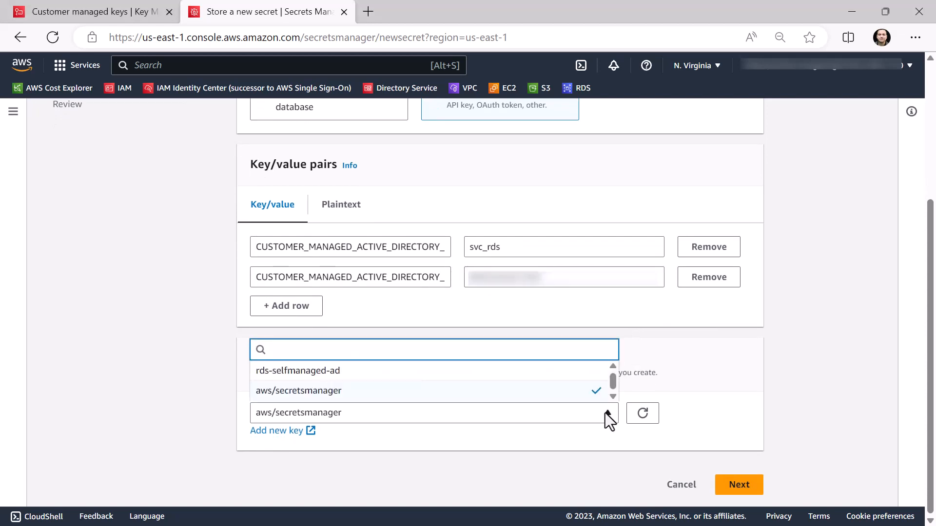
pyautogui.click(520, 371)
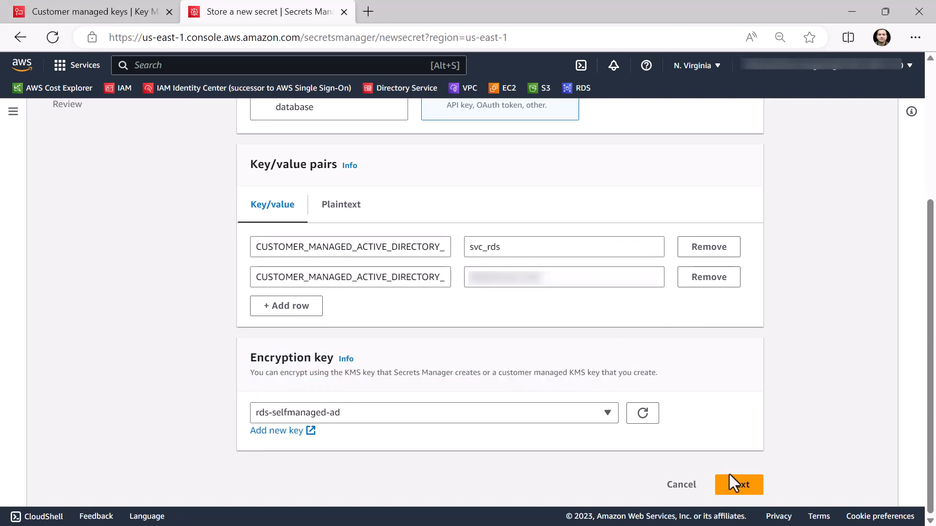
pyautogui.click(736, 487)
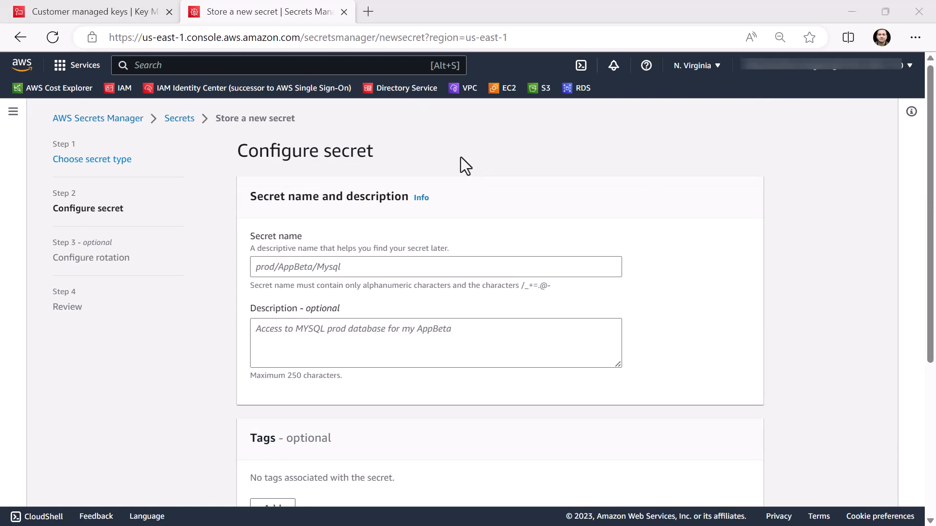
pyautogui.click(340, 271)
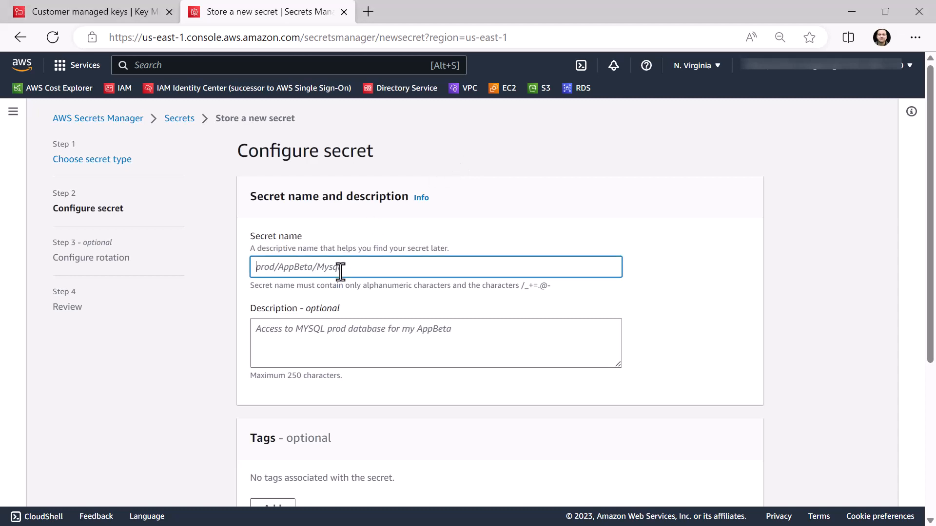
pyautogui.write('secret-rds')
# - Replace the resource policy with one allowing rds.amazonaws.com secretsmanager:GetSecretValue under aws:sourceAccount and aws:sourceArn conditions, and save it
pyautogui.moveTo(931, 193); pyautogui.dragTo(925, 374)
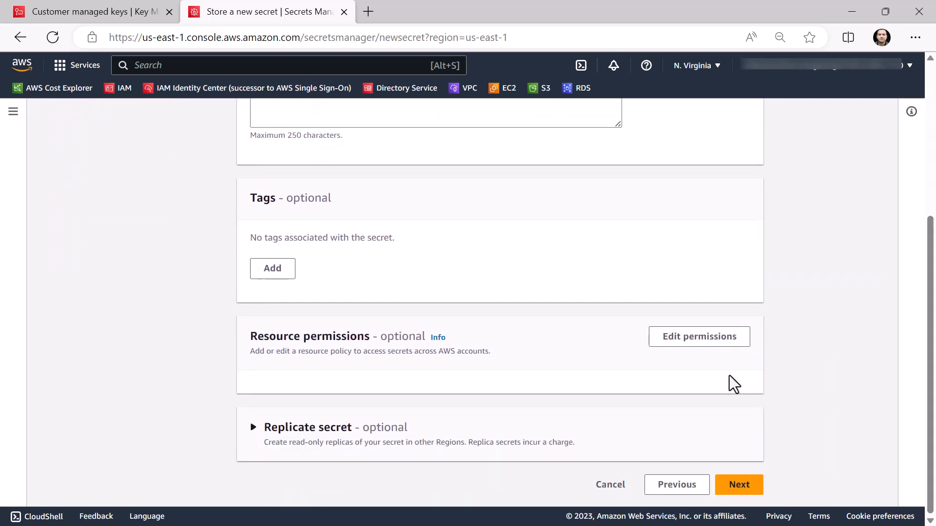
pyautogui.click(700, 338)
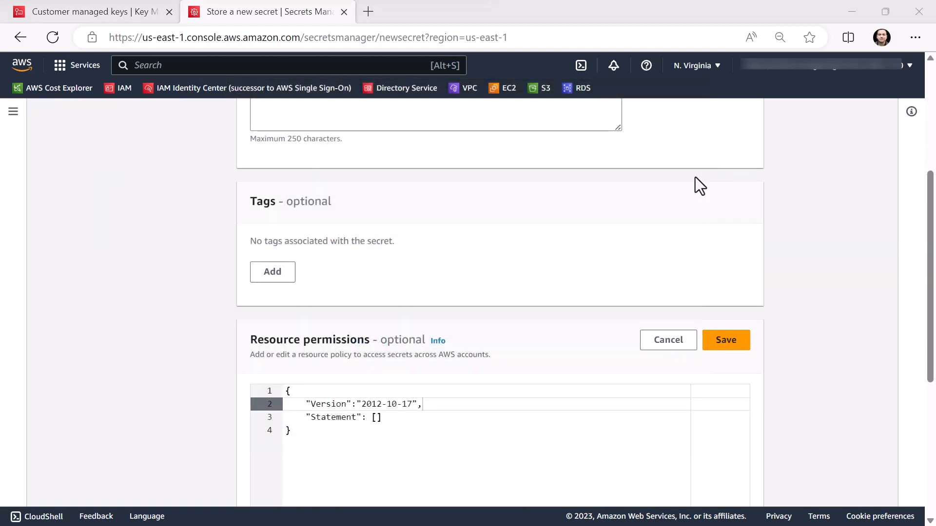
pyautogui.moveTo(930, 209); pyautogui.dragTo(930, 272)
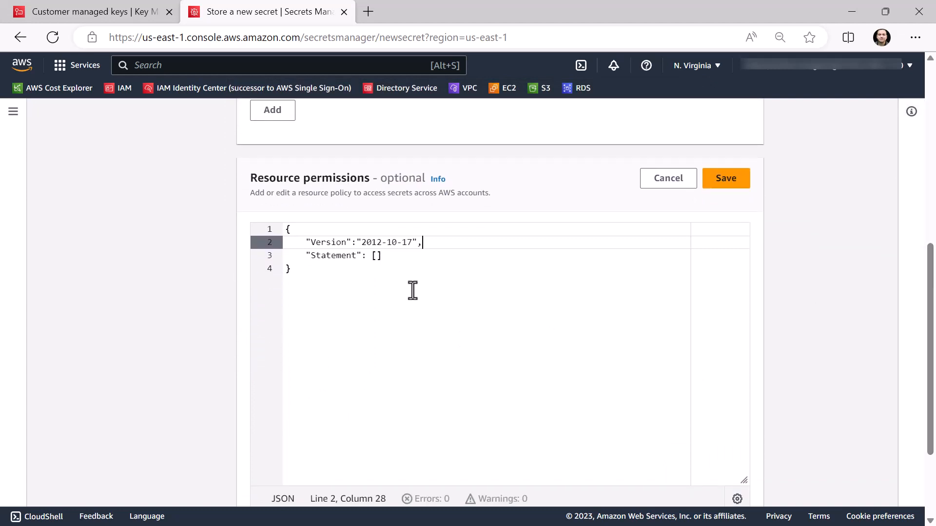
pyautogui.hotkey('ctrl', 'a')
pyautogui.hotkey('ctrl', 'v')
pyautogui.click(452, 255)
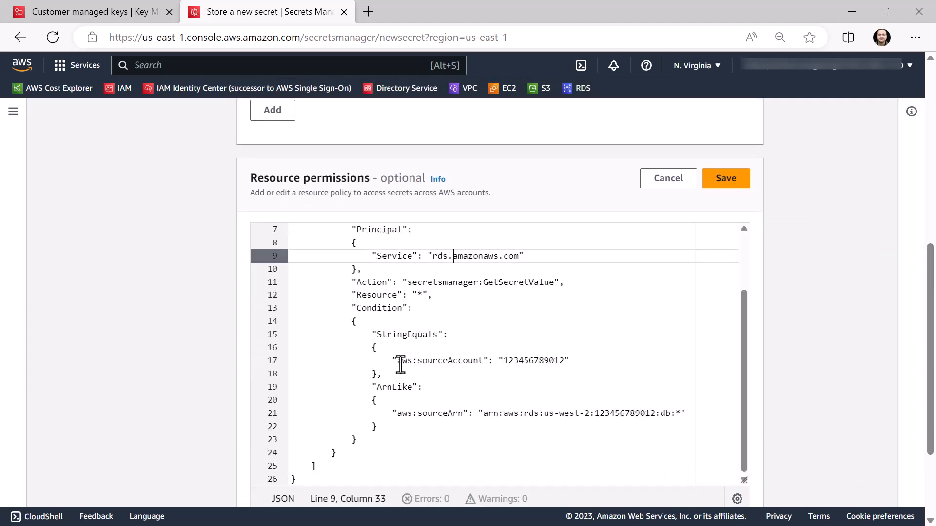
pyautogui.moveTo(401, 362); pyautogui.dragTo(488, 360)
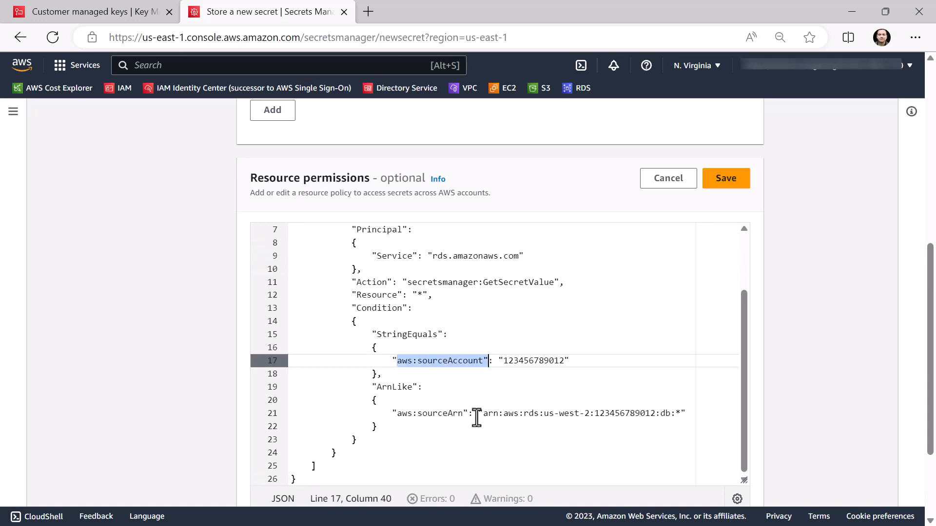
pyautogui.moveTo(397, 413); pyautogui.dragTo(472, 415)
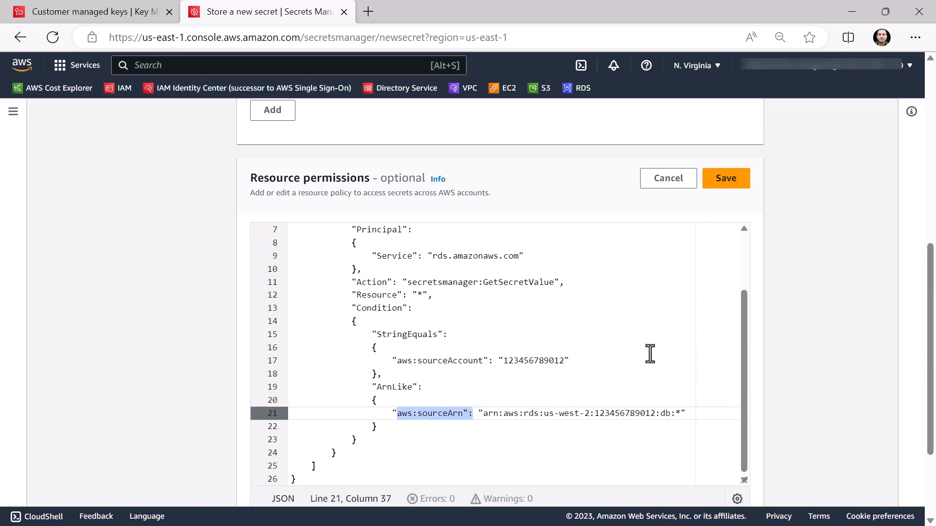
pyautogui.click(733, 182)
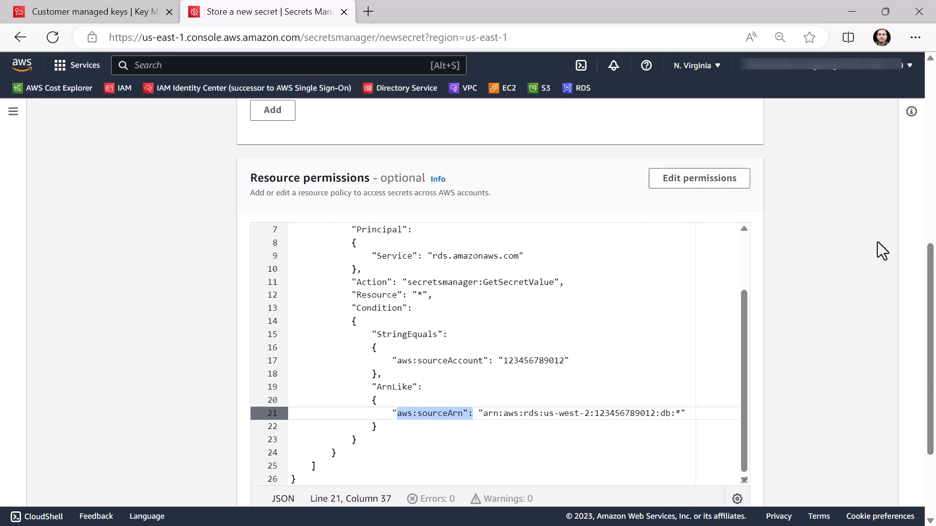
pyautogui.moveTo(930, 264); pyautogui.dragTo(924, 347)
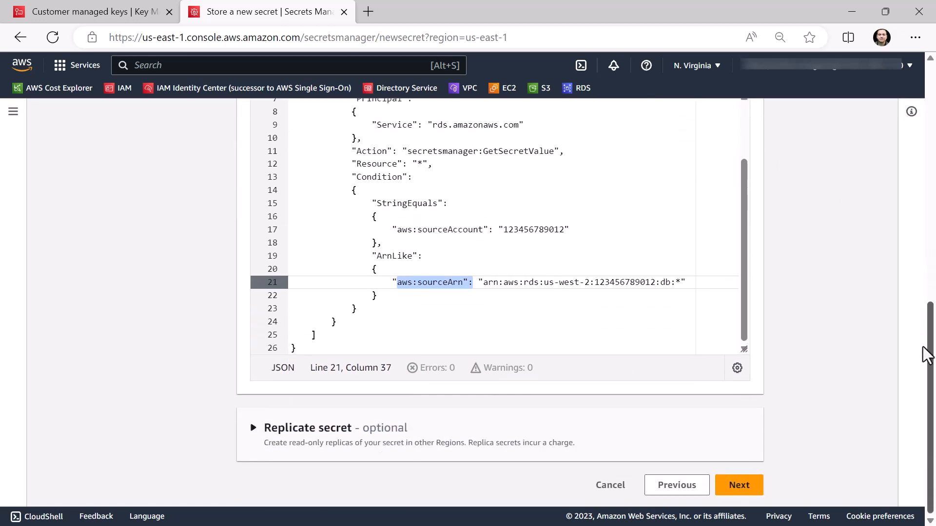
# - Leave automatic rotation disabled for the new secret, go through its review, and store it
pyautogui.click(731, 494)
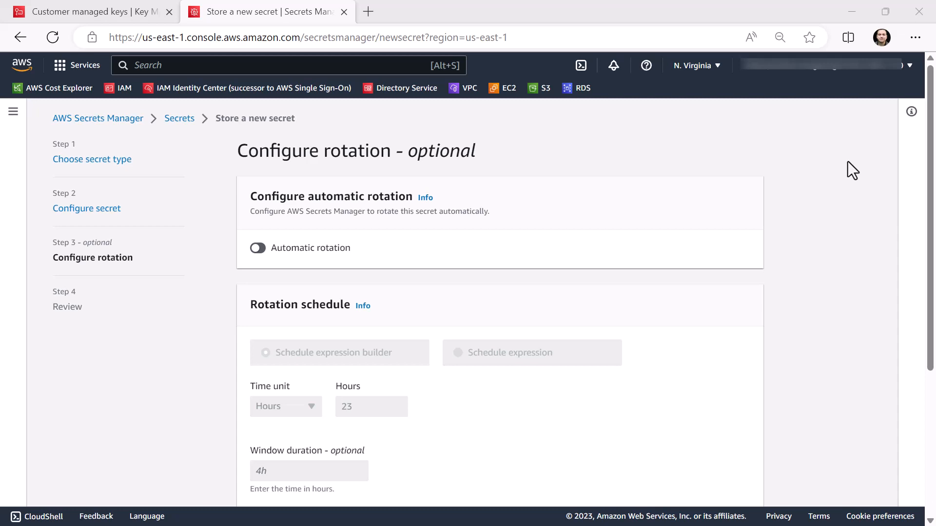
pyautogui.moveTo(926, 171); pyautogui.dragTo(914, 362)
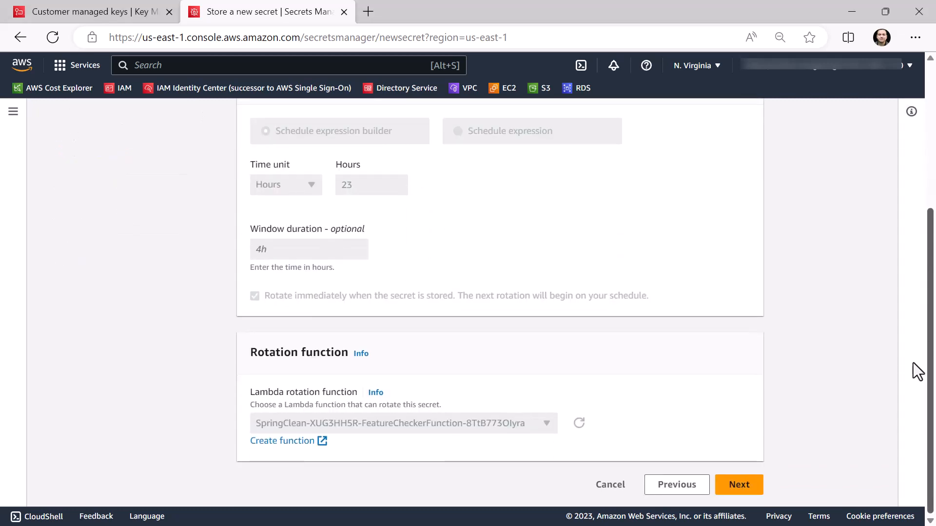
pyautogui.click(748, 488)
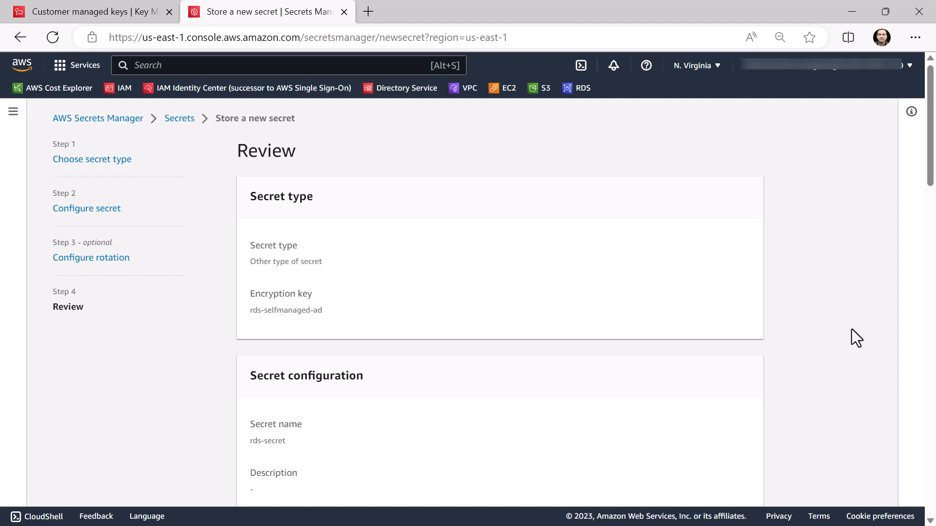
pyautogui.moveTo(928, 161); pyautogui.dragTo(922, 507)
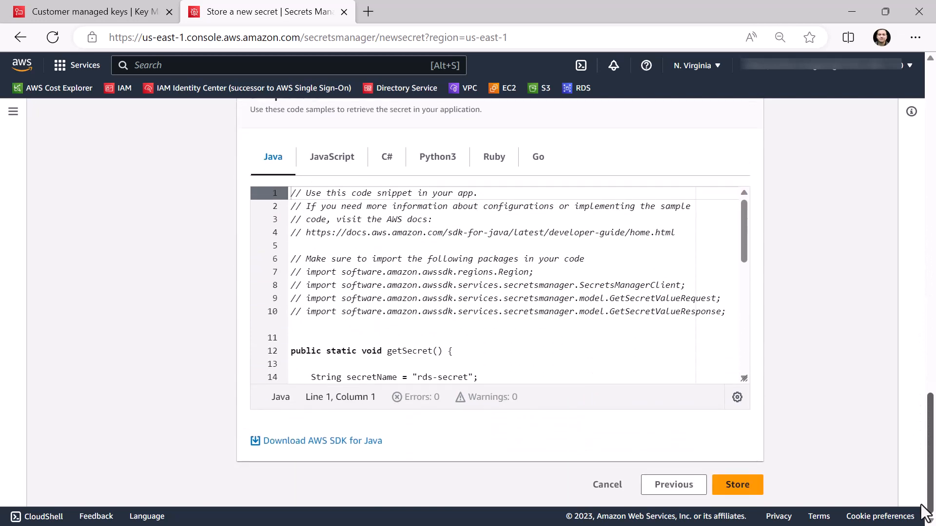
pyautogui.click(737, 487)
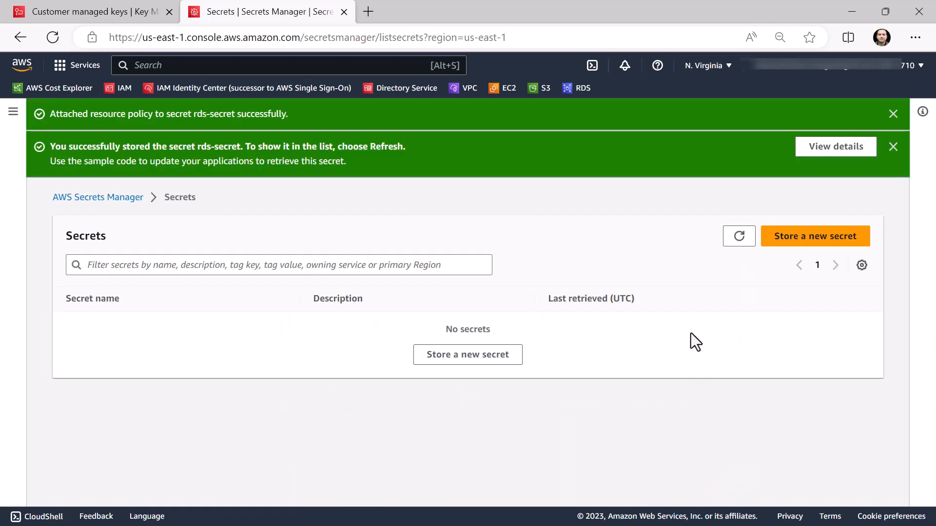
# - Refresh the secrets list, open the details of rds-secret, and copy its secret ARN
pyautogui.click(738, 237)
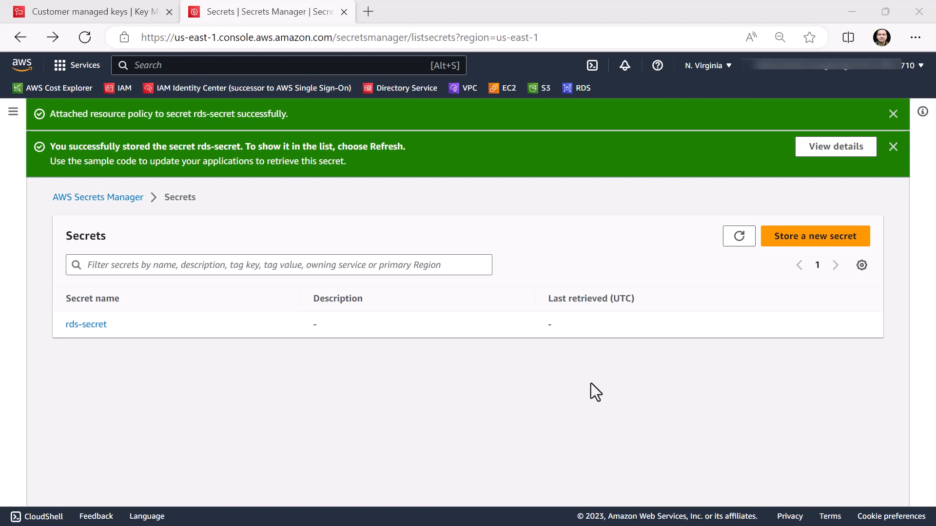
pyautogui.click(87, 325)
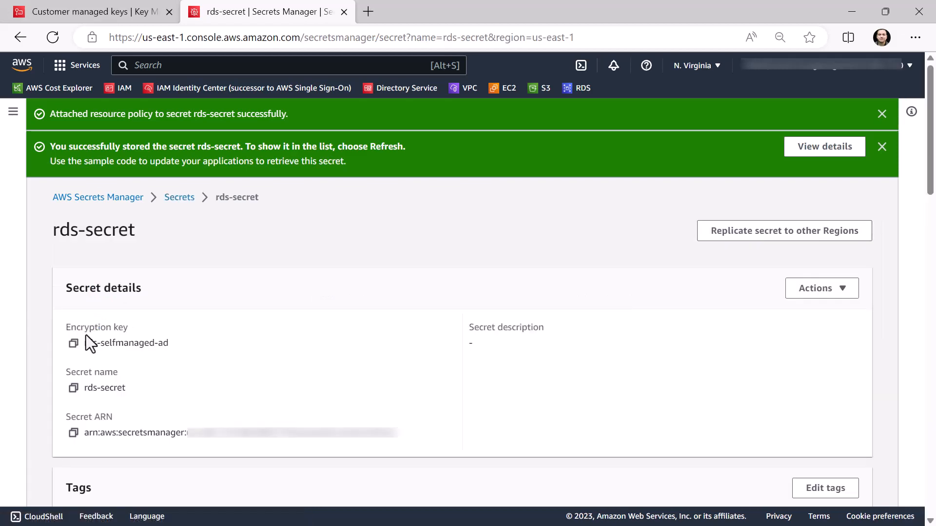
pyautogui.click(73, 433)
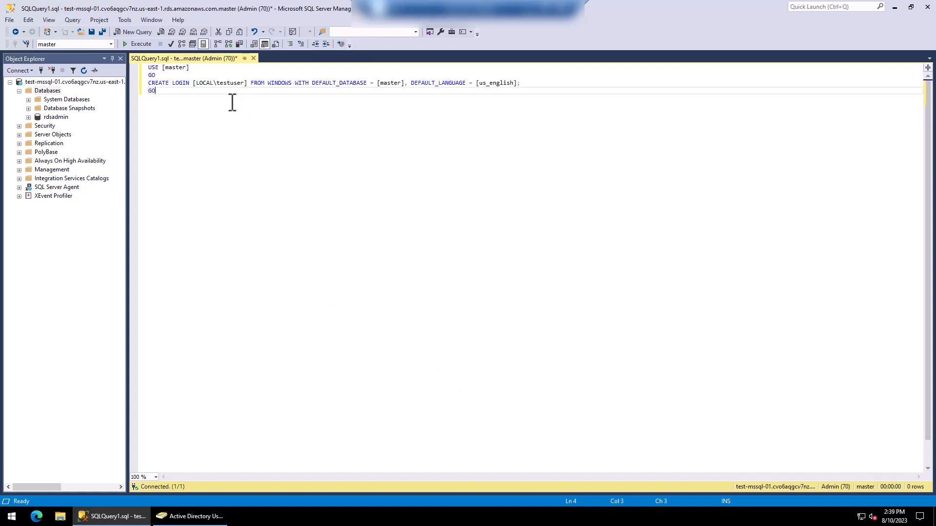
# - In SQL Server Management Studio, run the query creating the Windows login LOCAL\testuser, and connect to the test-mssql-01 RDS server with Windows Authentication
pyautogui.click(137, 43)
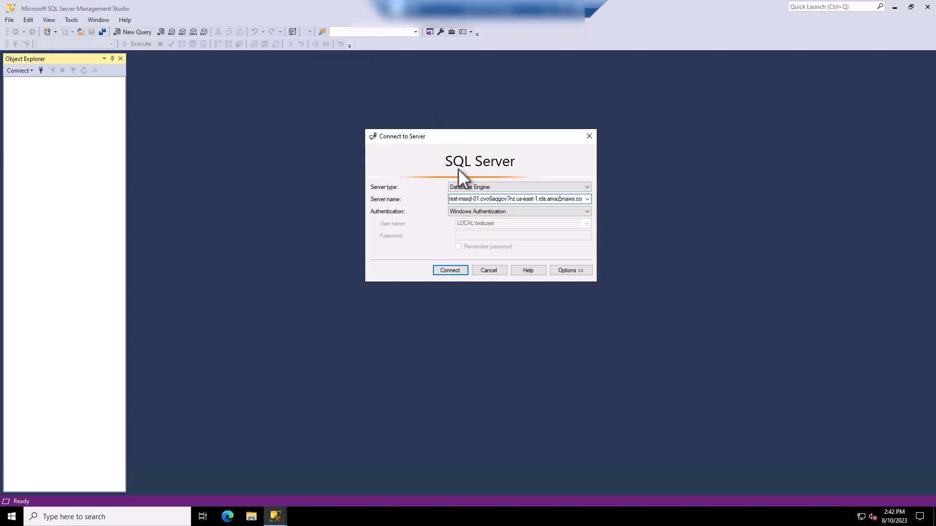
pyautogui.click(451, 270)
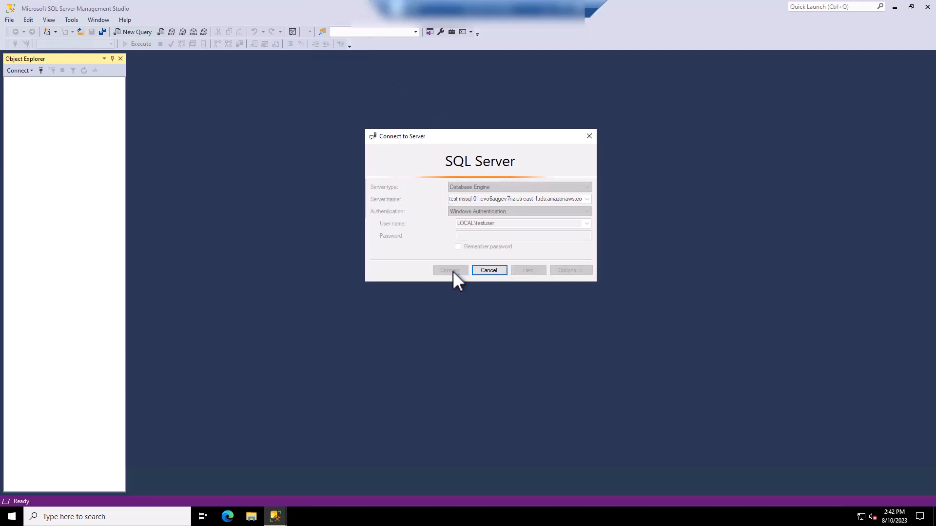